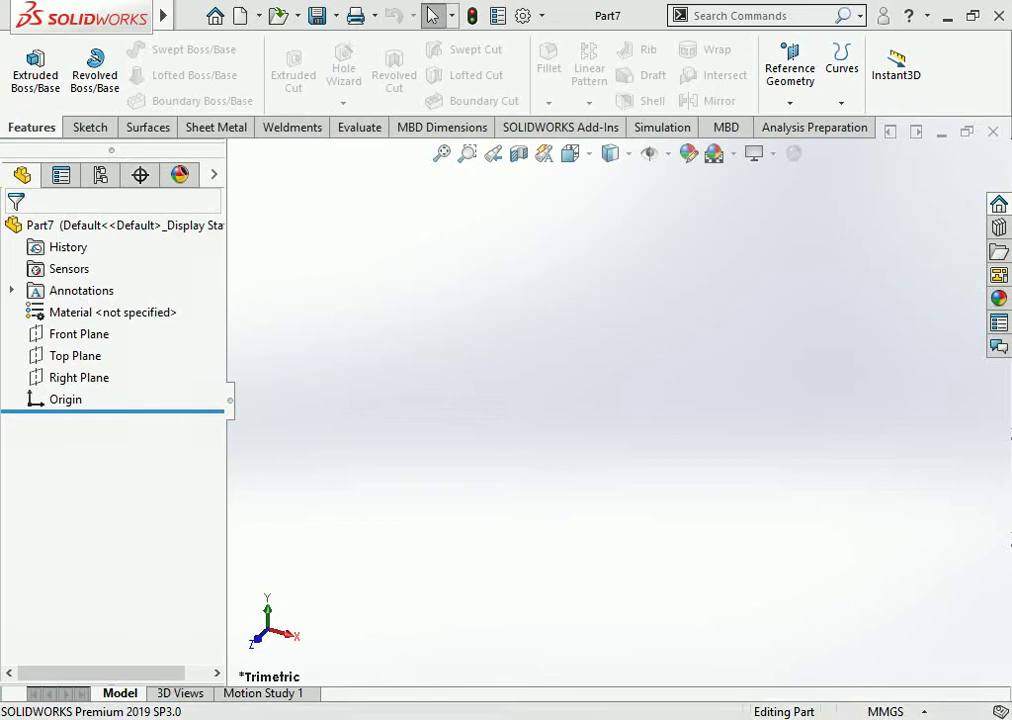
- Start a sketch on the Top Plane and draw a circle centred on the origin
click(90, 127)
click(27, 55)
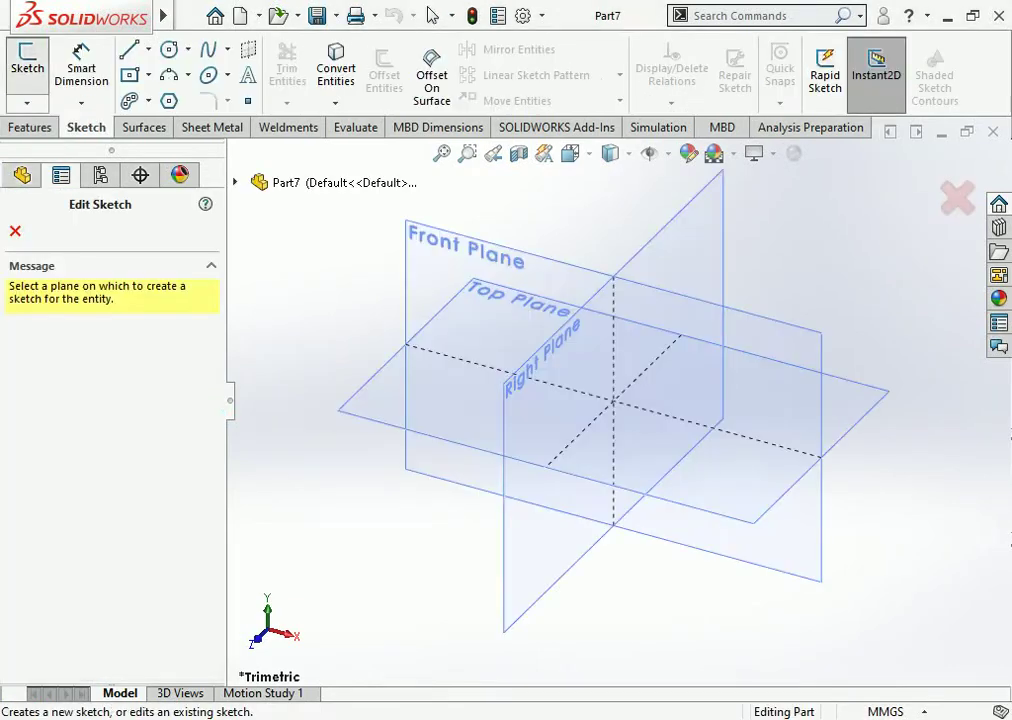
click(600, 430)
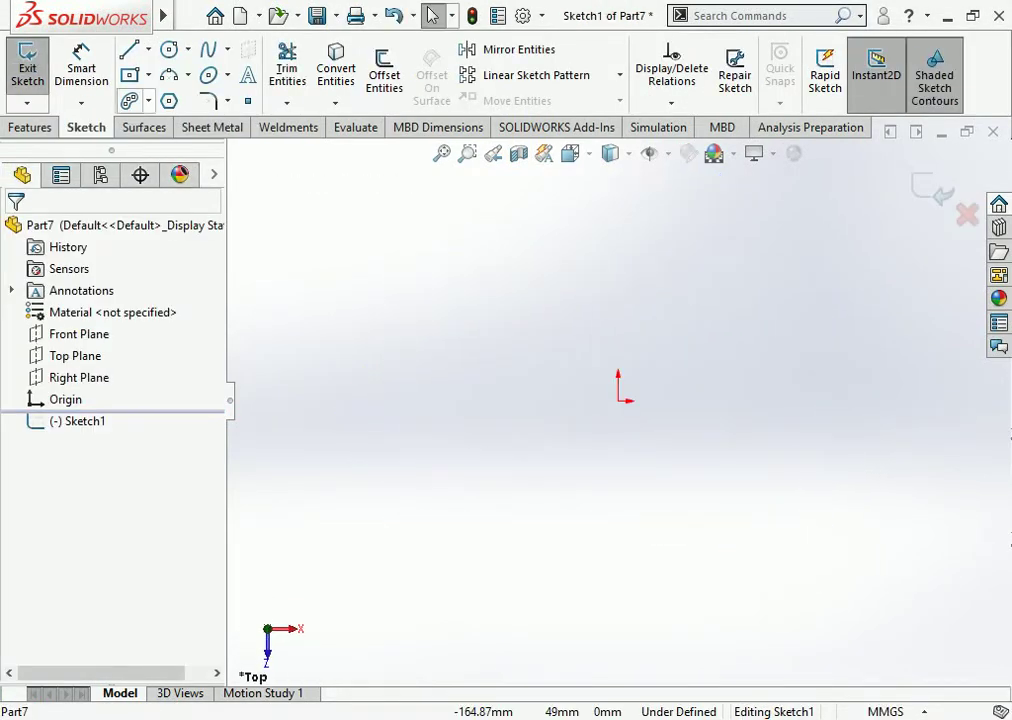
click(169, 49)
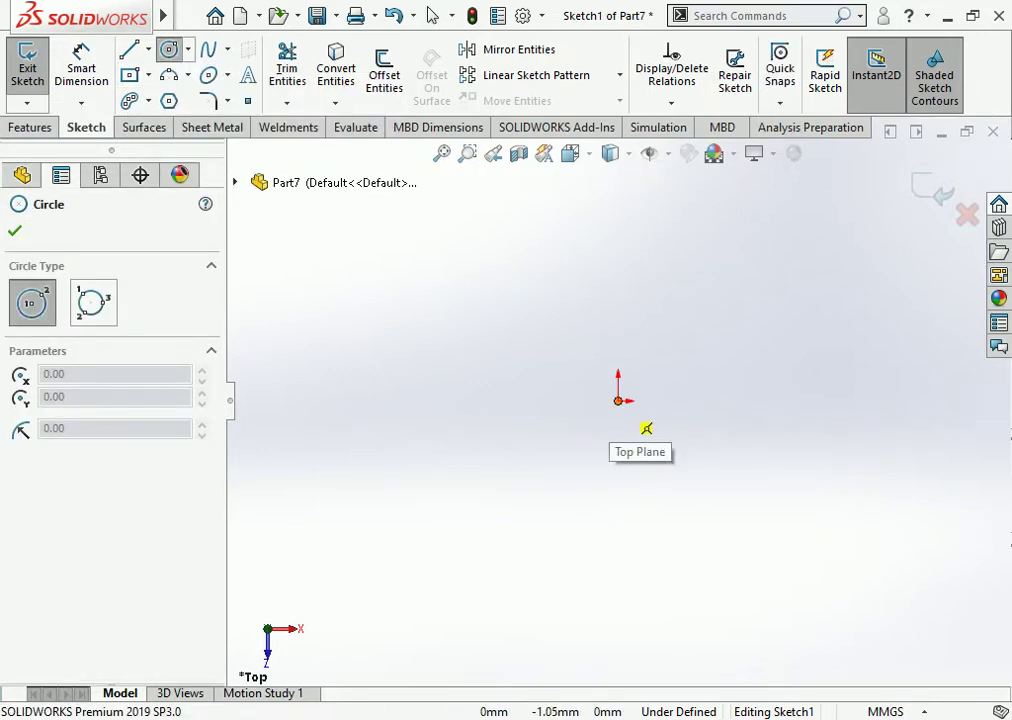
click(618, 400)
click(660, 337)
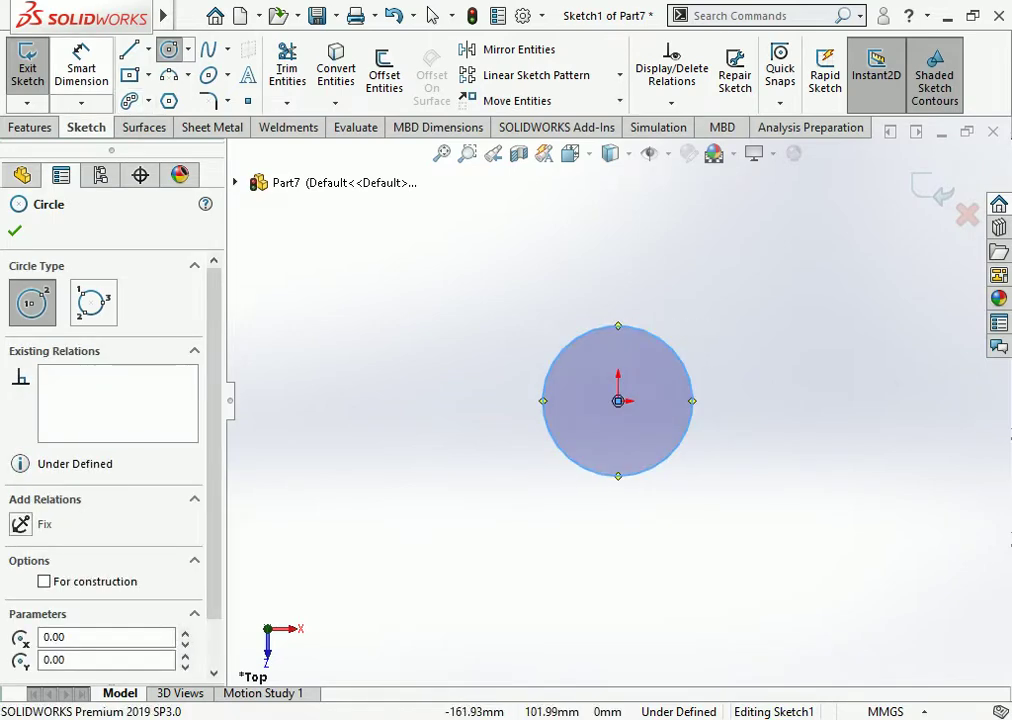
- Dimension the circle's diameter as 45 mm, then edit it to 42 mm
click(81, 60)
click(690, 410)
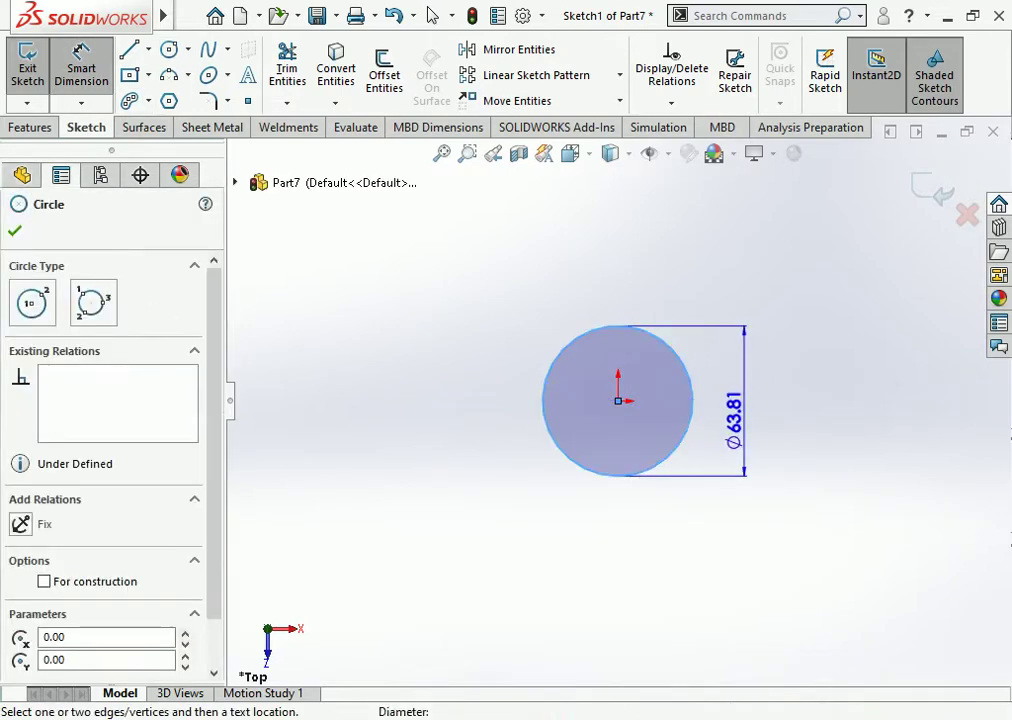
click(750, 340)
text(45)
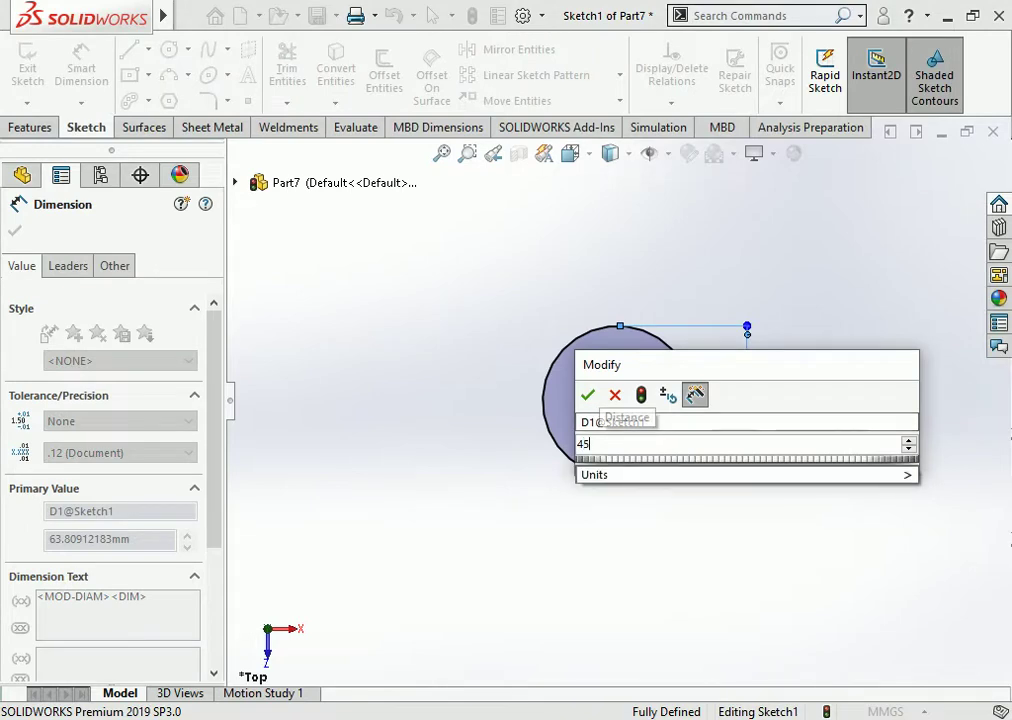
key(Return)
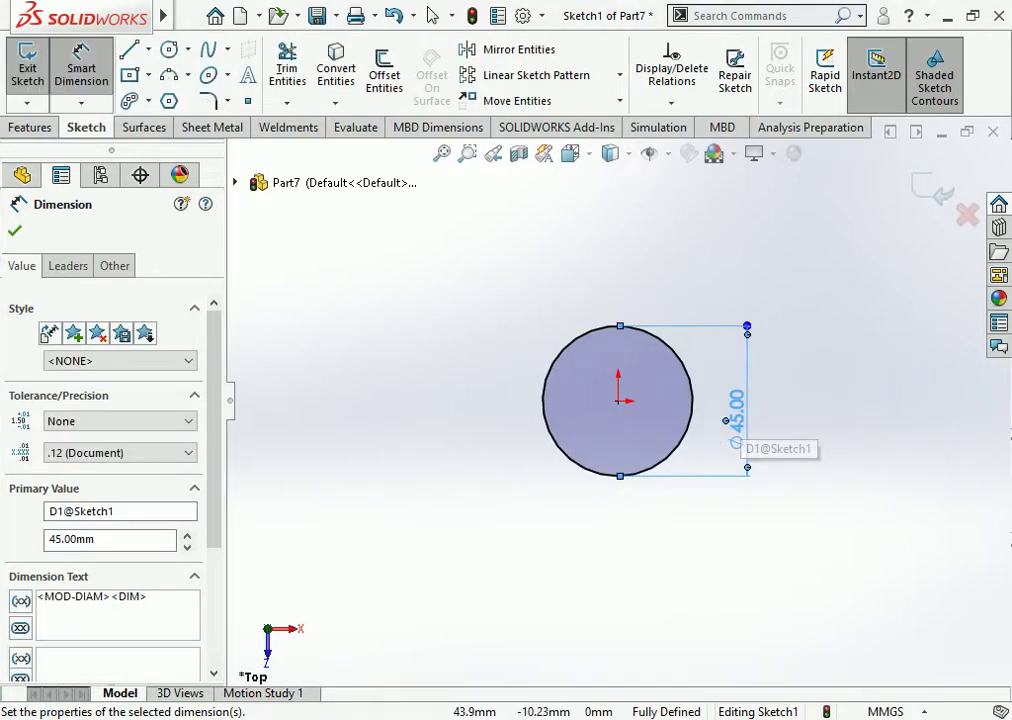
click(760, 430)
scroll(700, 400, up, 2)
scroll(700, 400, down, 2)
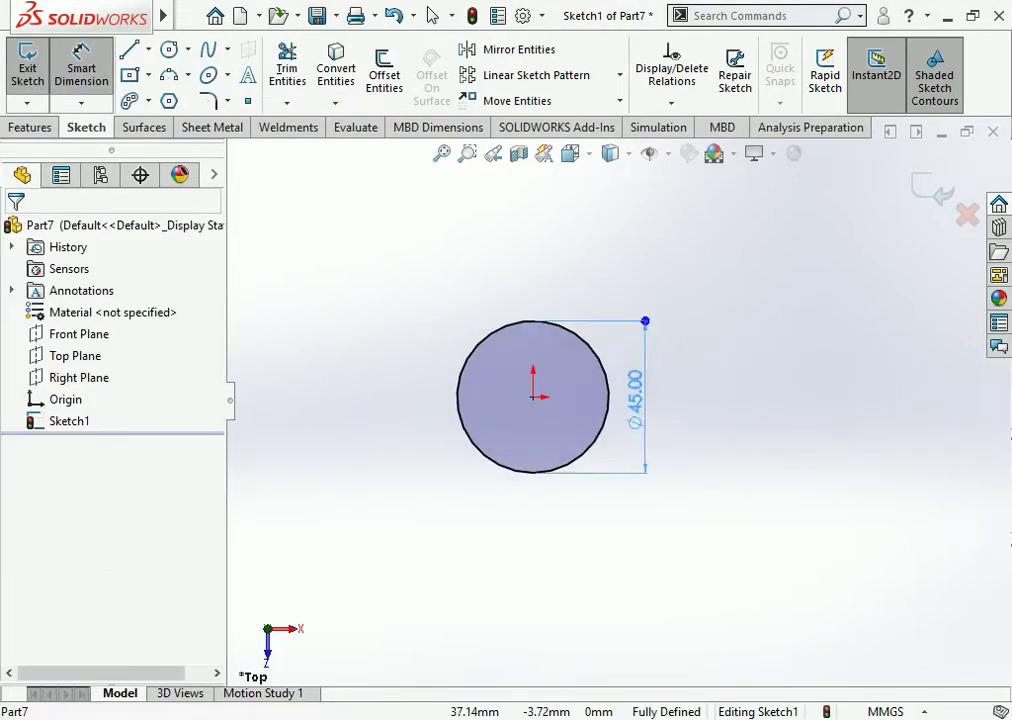
click(646, 405)
click(642, 404)
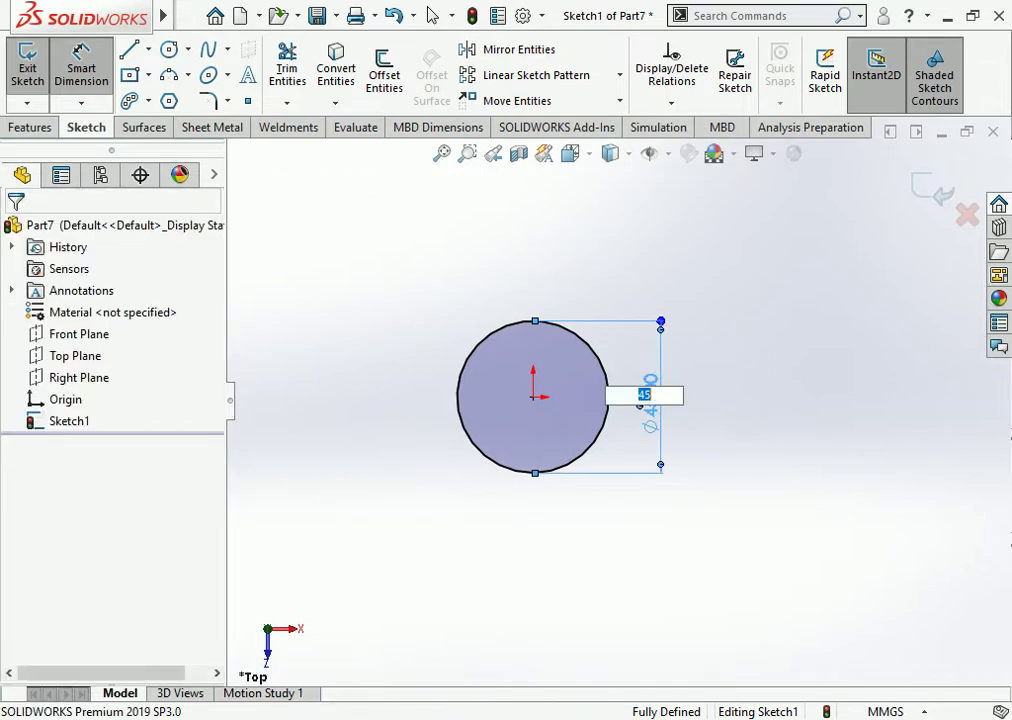
key(Return)
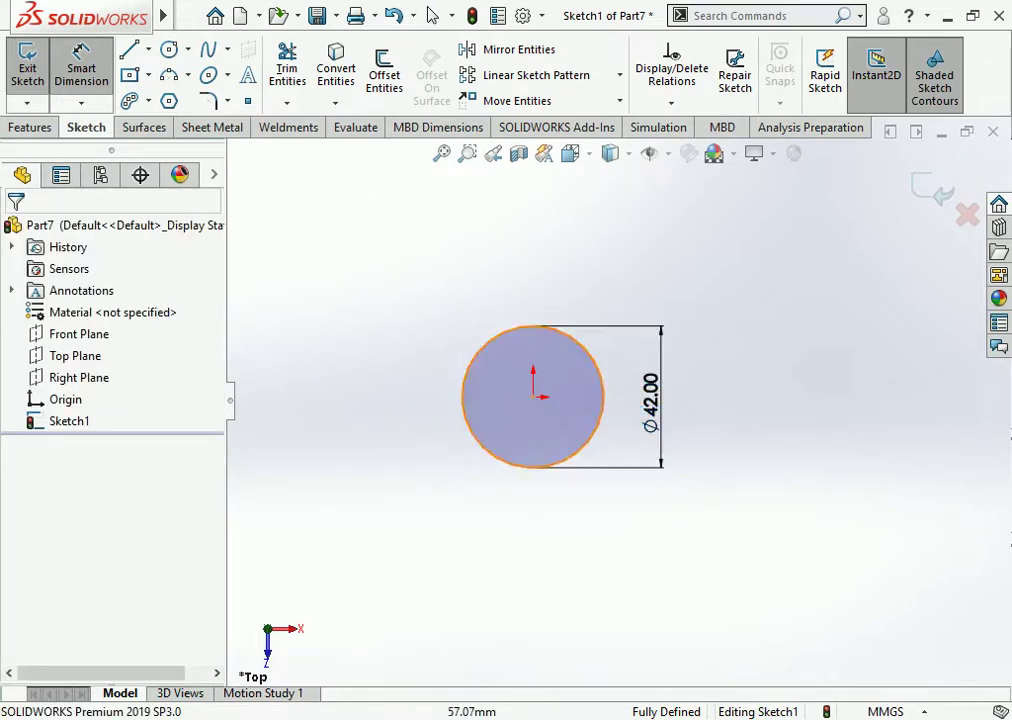
key(Escape)
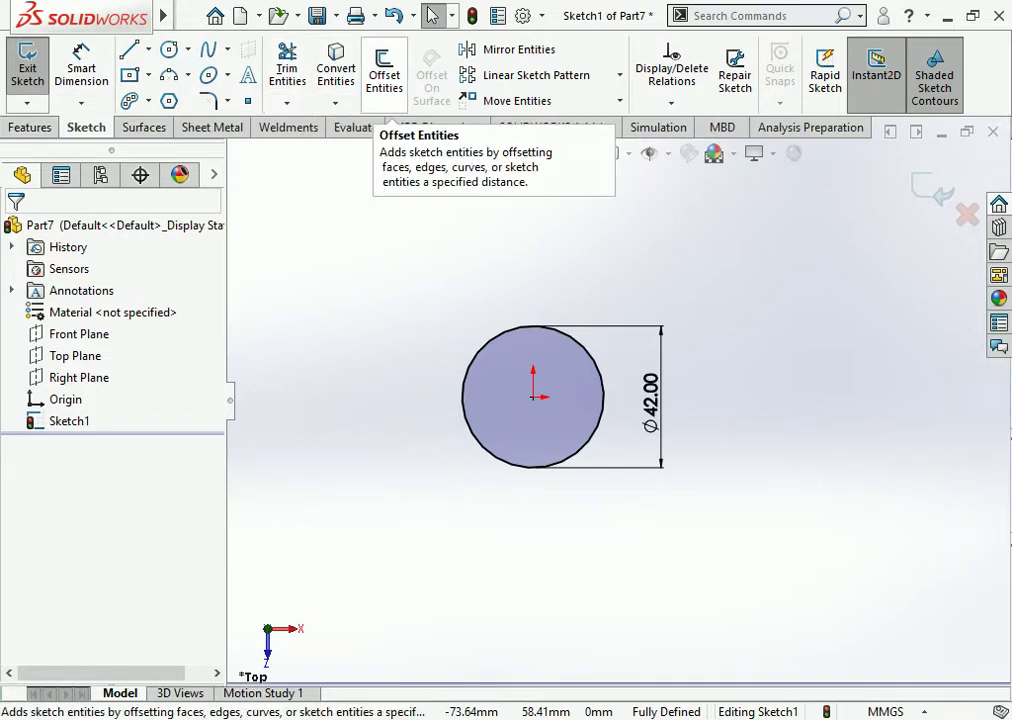
- Offset the 42 mm circle 2.50 mm inward using Offset Entities with Reverse checked
click(384, 70)
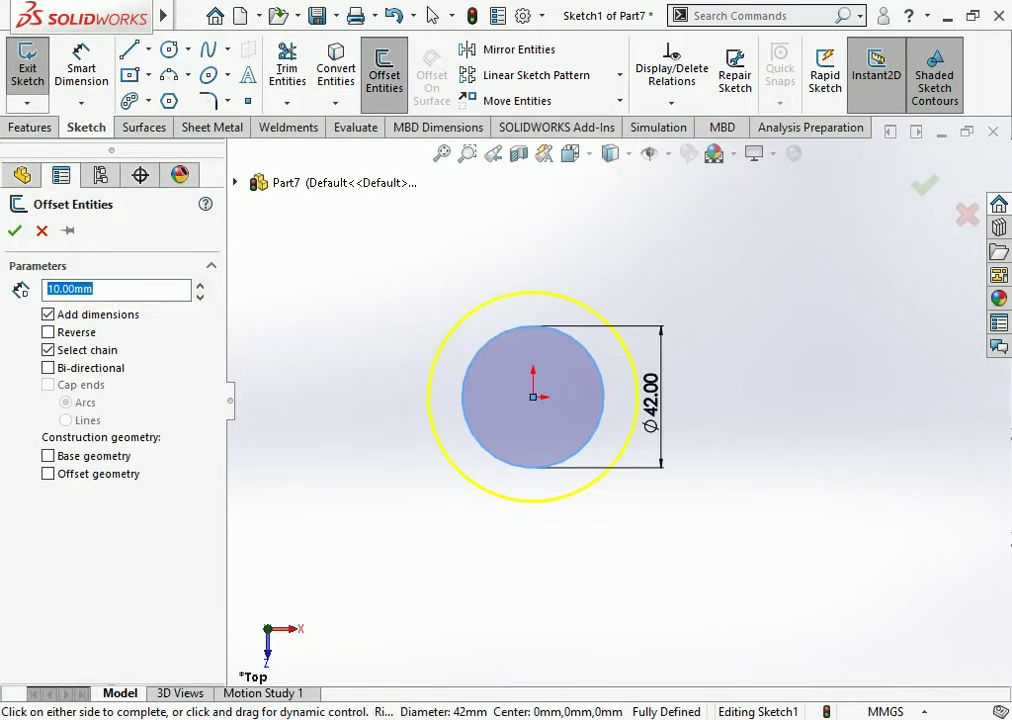
text(3)
key(Return)
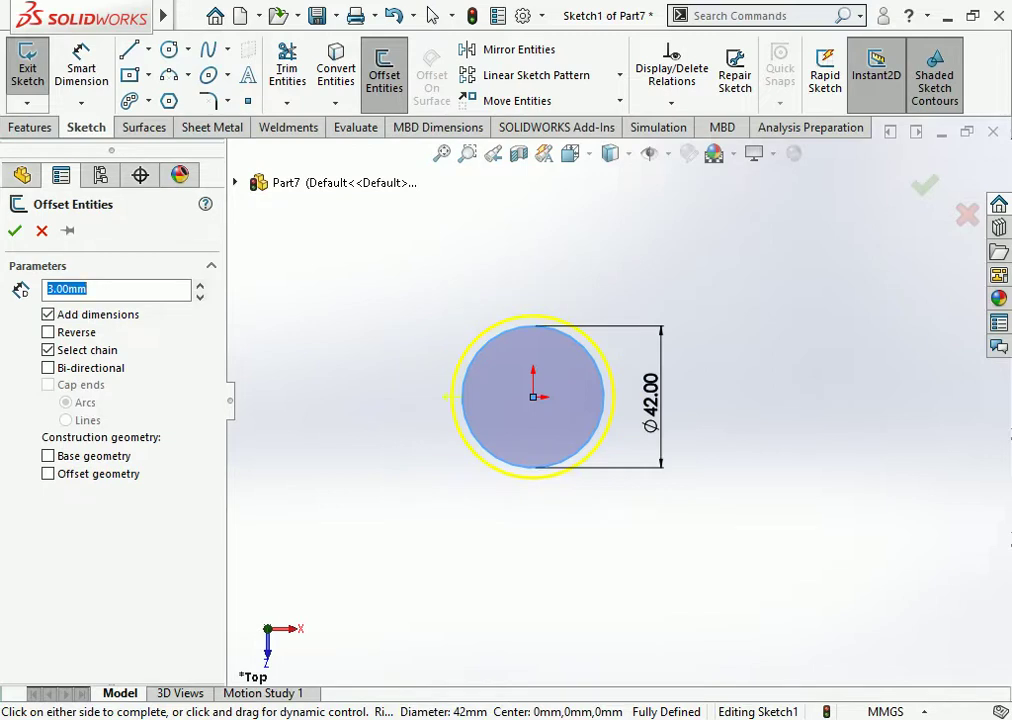
click(48, 332)
text(2.)
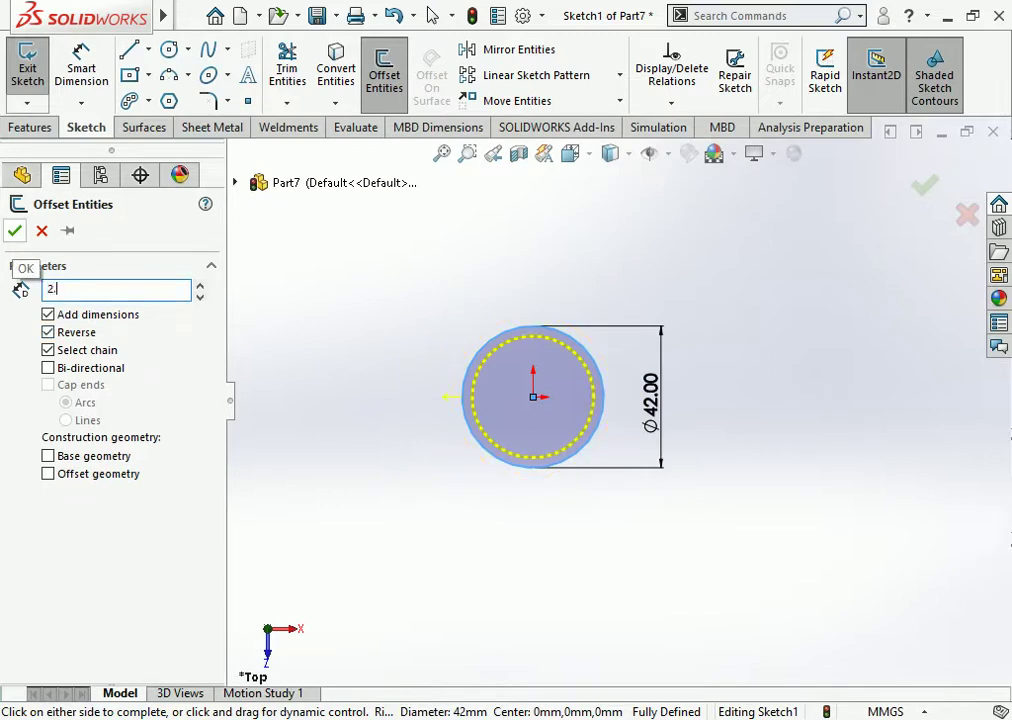
text(5)
key(Return)
key(Return)
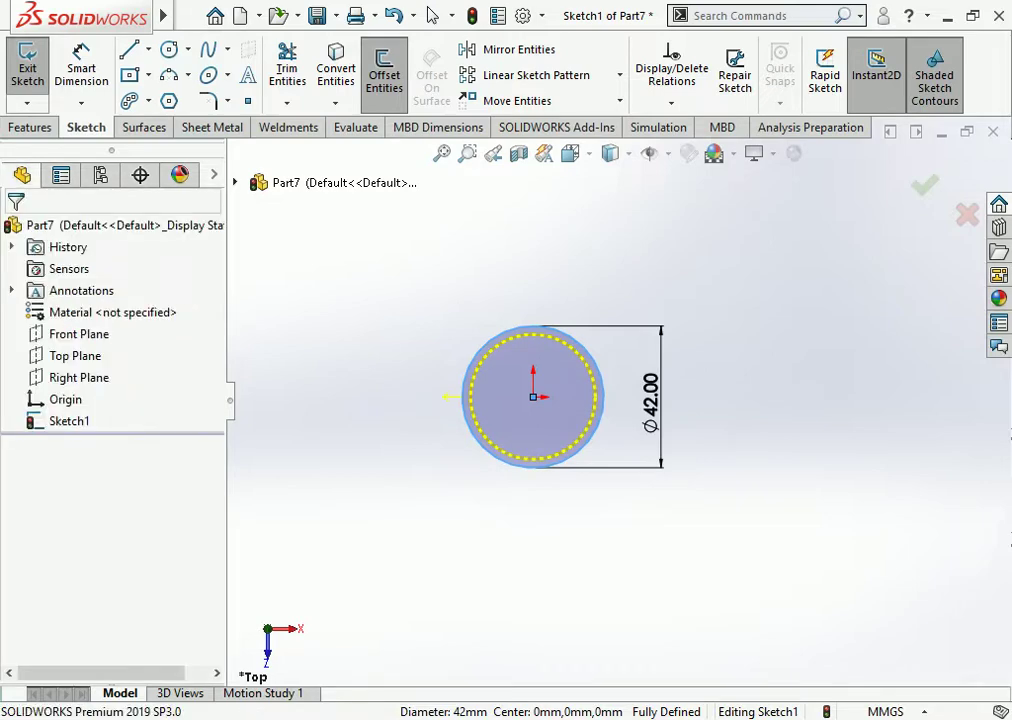
click(30, 127)
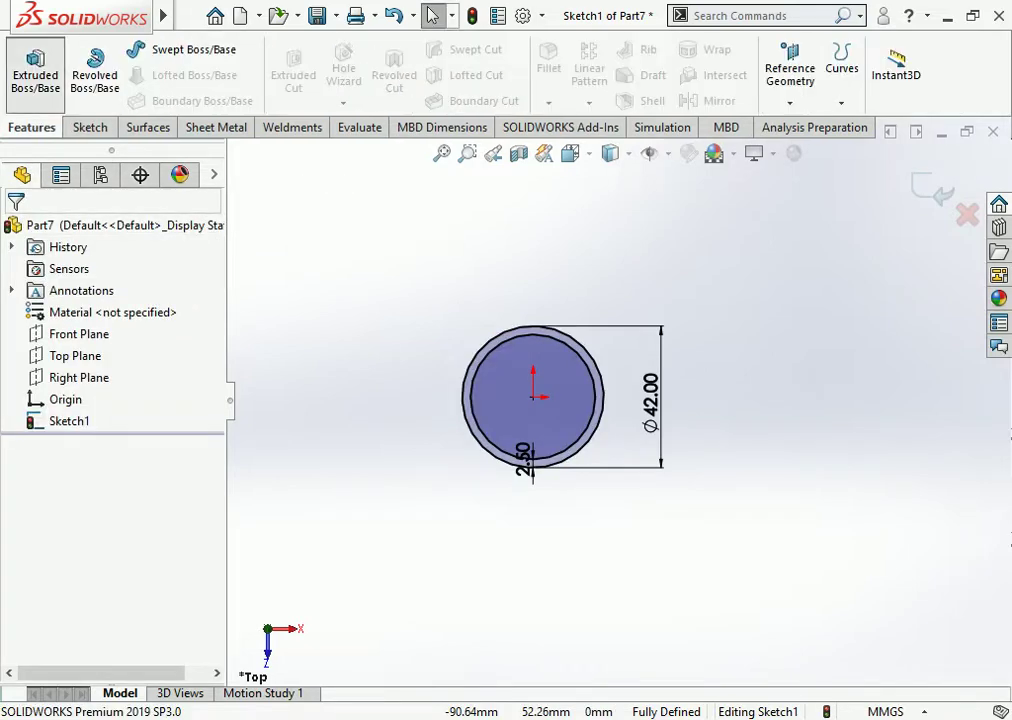
- Extrude the ring profile Mid Plane to a 1500 mm depth as Boss-Extrude1
click(35, 68)
click(123, 349)
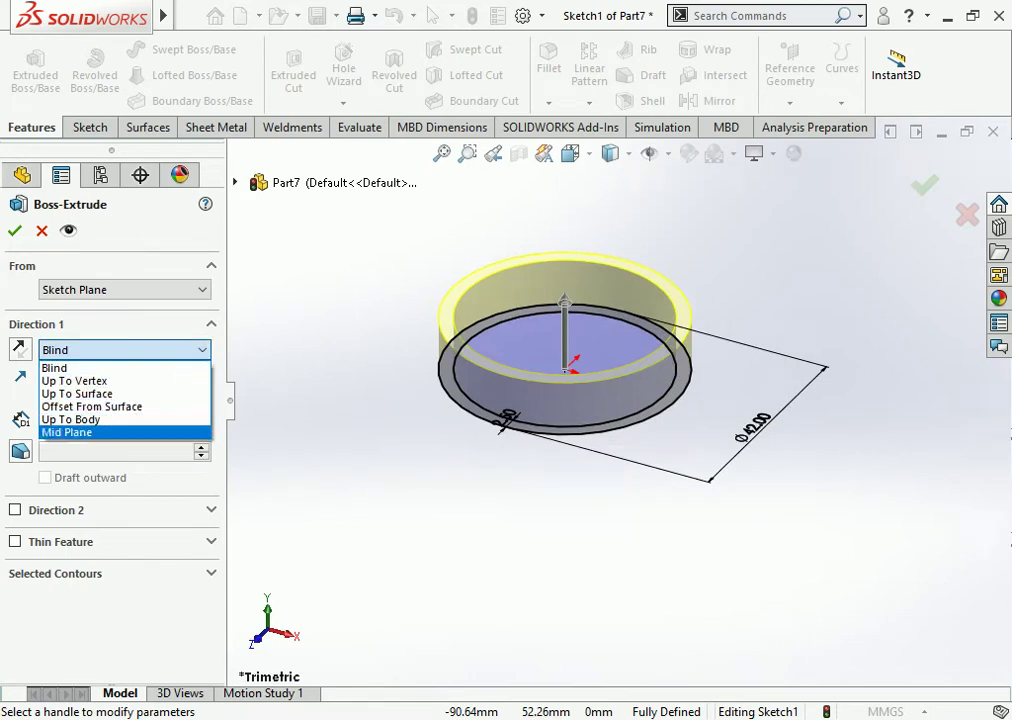
click(66, 432)
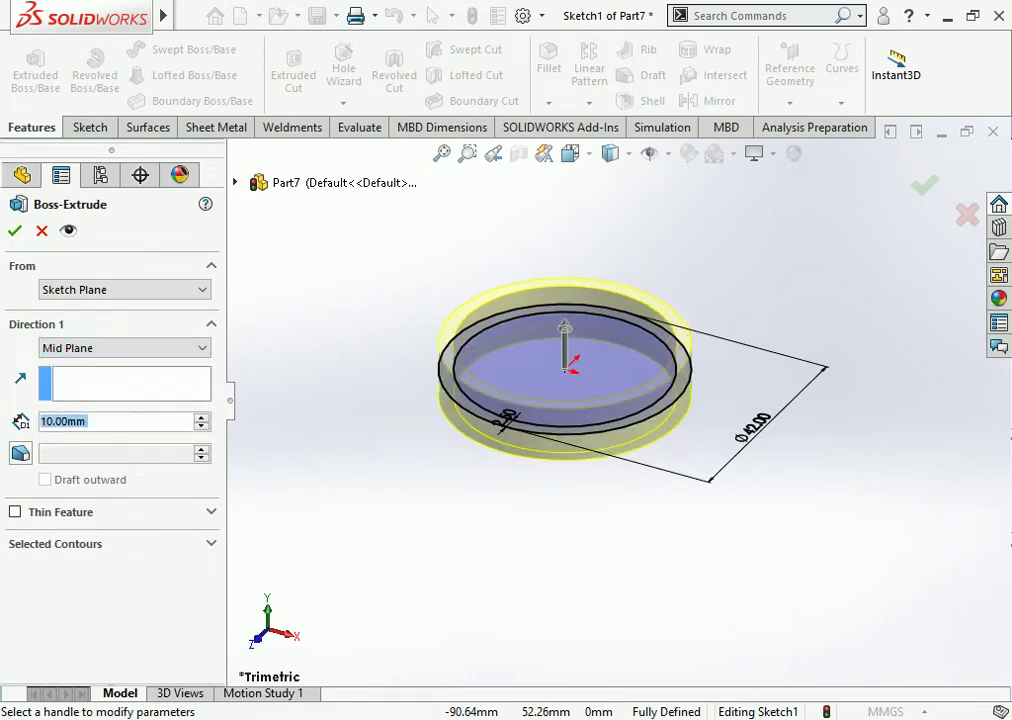
text(50)
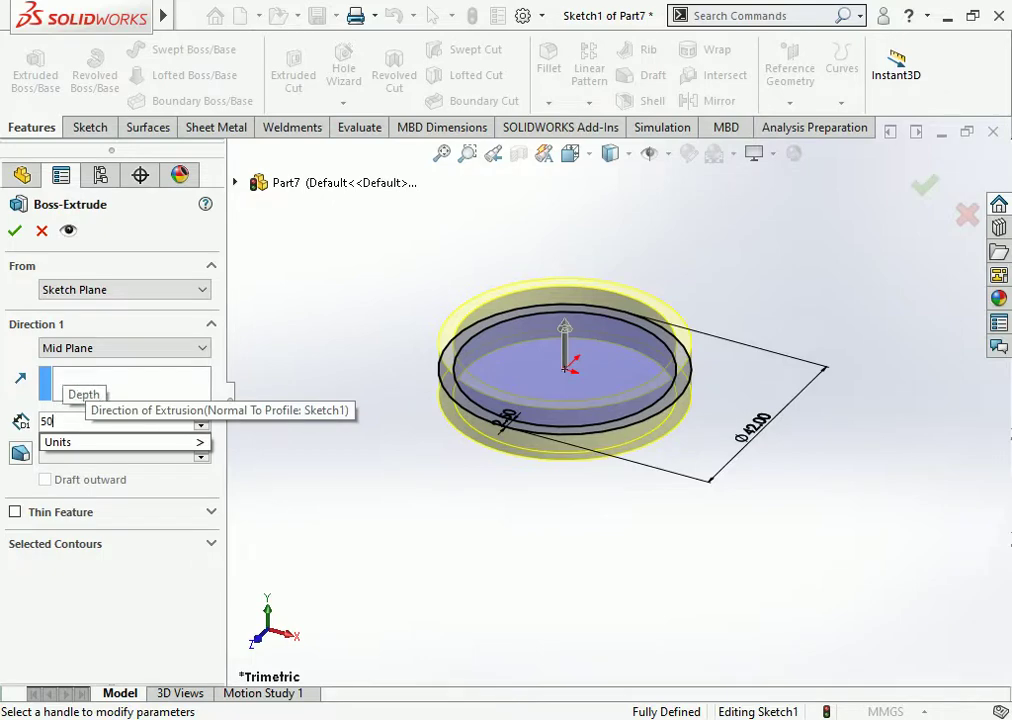
key(BackSpace)
key(BackSpace)
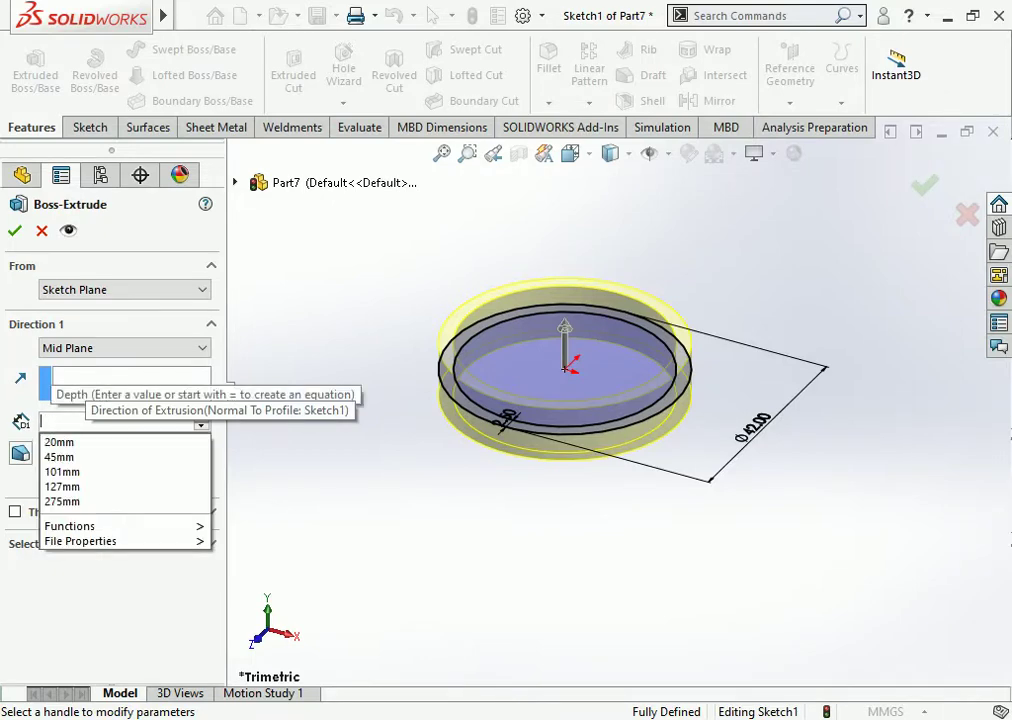
text(80)
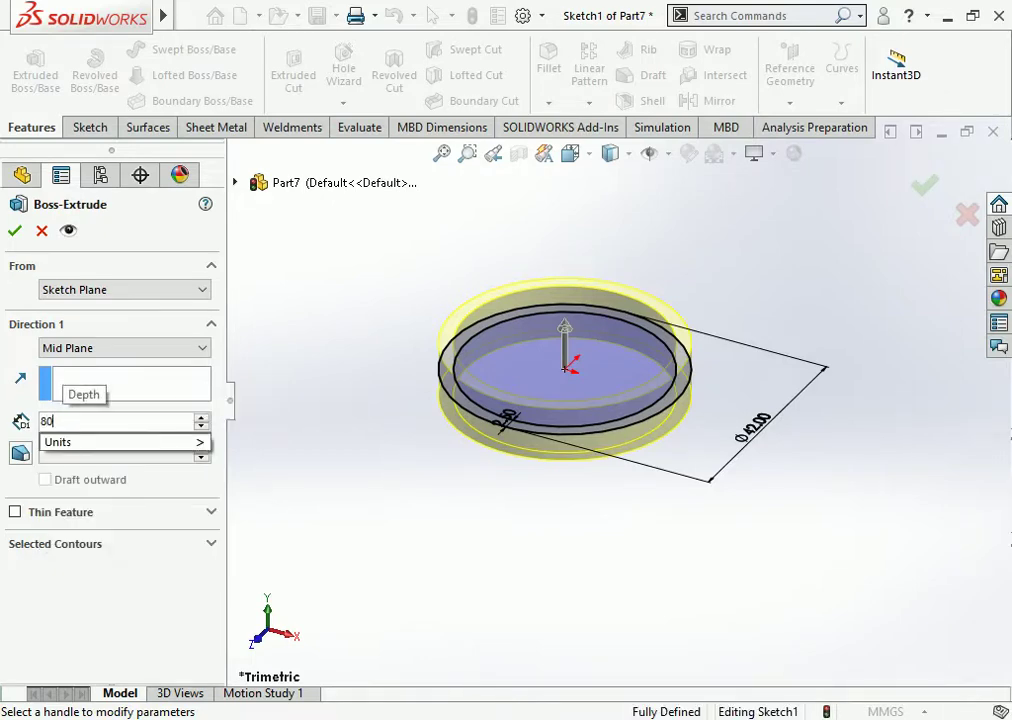
key(BackSpace)
key(BackSpace)
text(15)
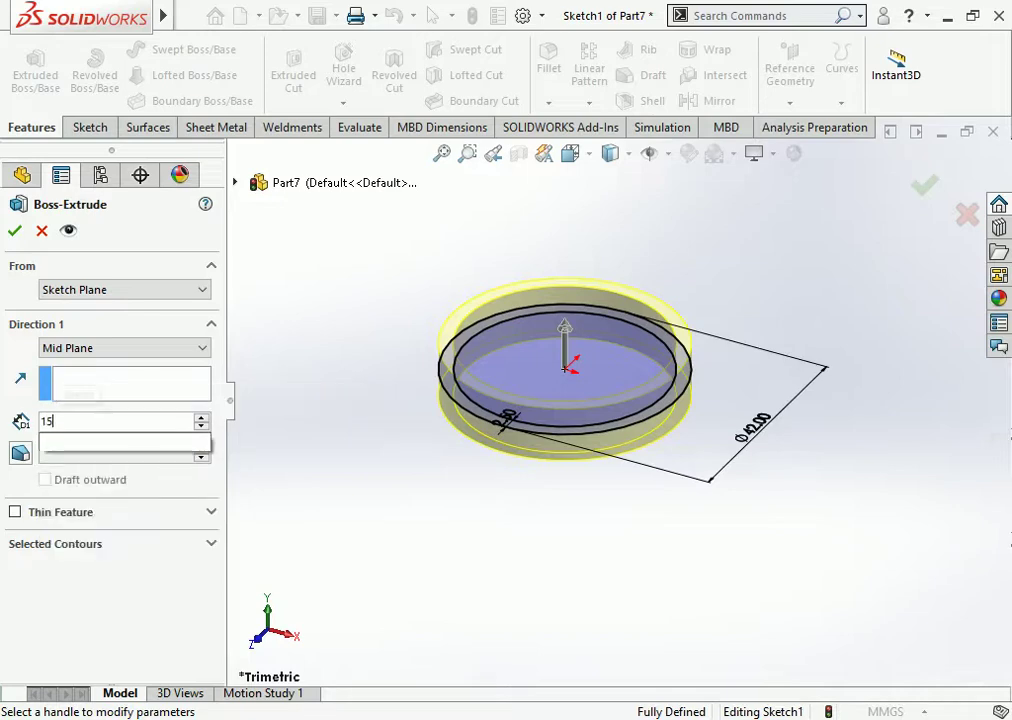
text(00)
key(Return)
scroll(617, 402, up, 4)
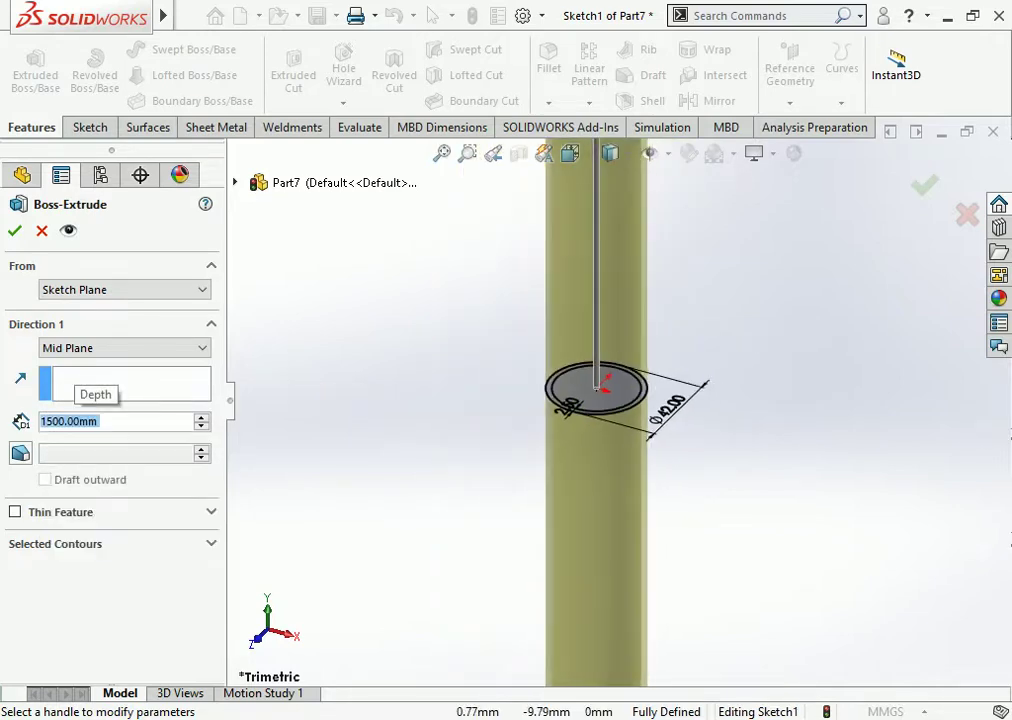
scroll(617, 402, up, 3)
scroll(617, 402, up, 5)
scroll(617, 402, up, 3)
scroll(608, 400, down, 1)
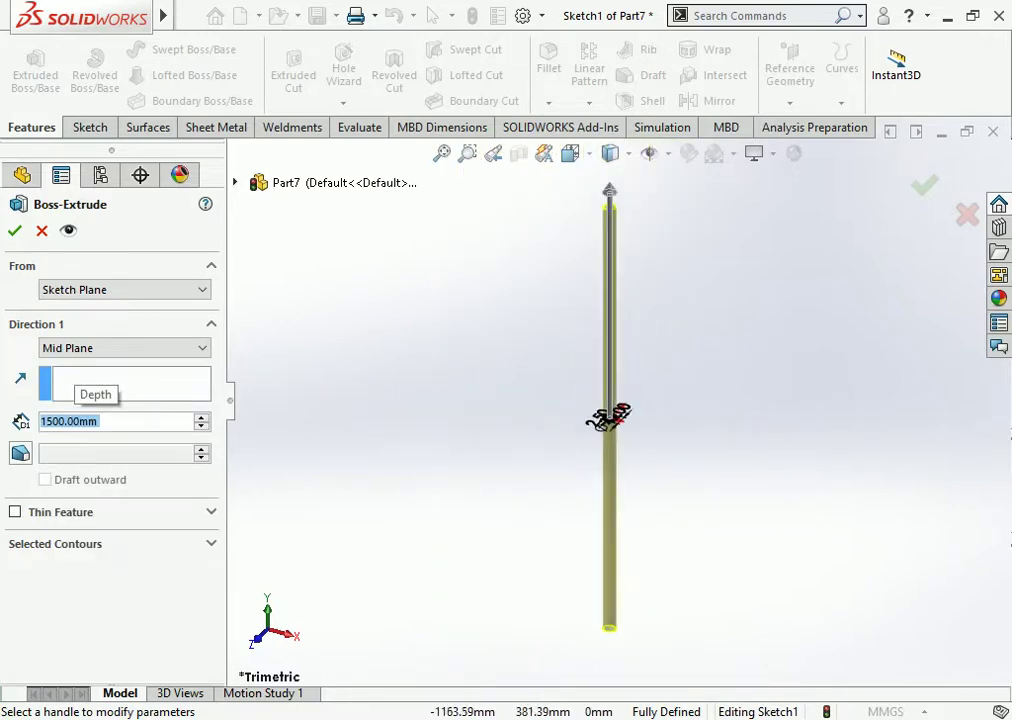
key(Return)
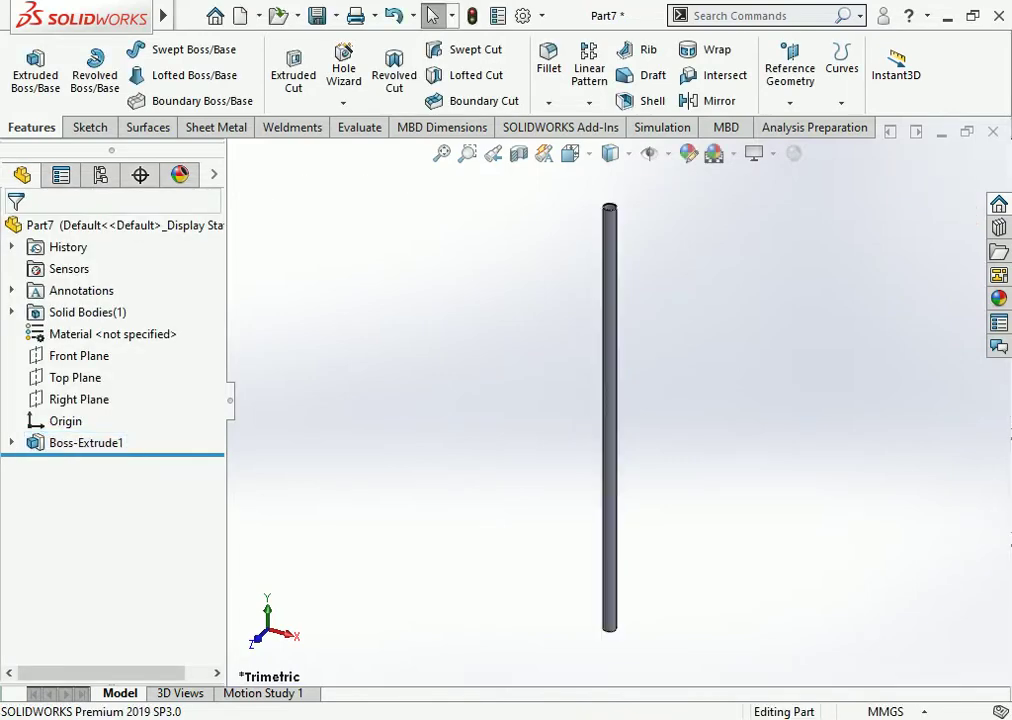
- Switch to the front view and start a new sketch on the Front Plane
click(570, 152)
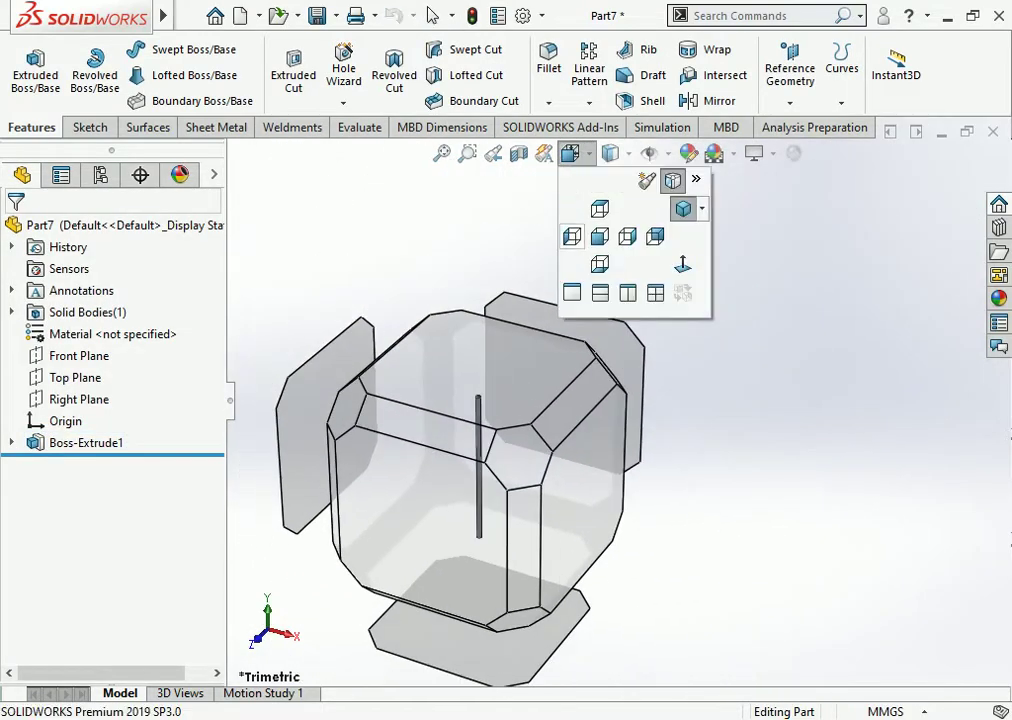
click(599, 236)
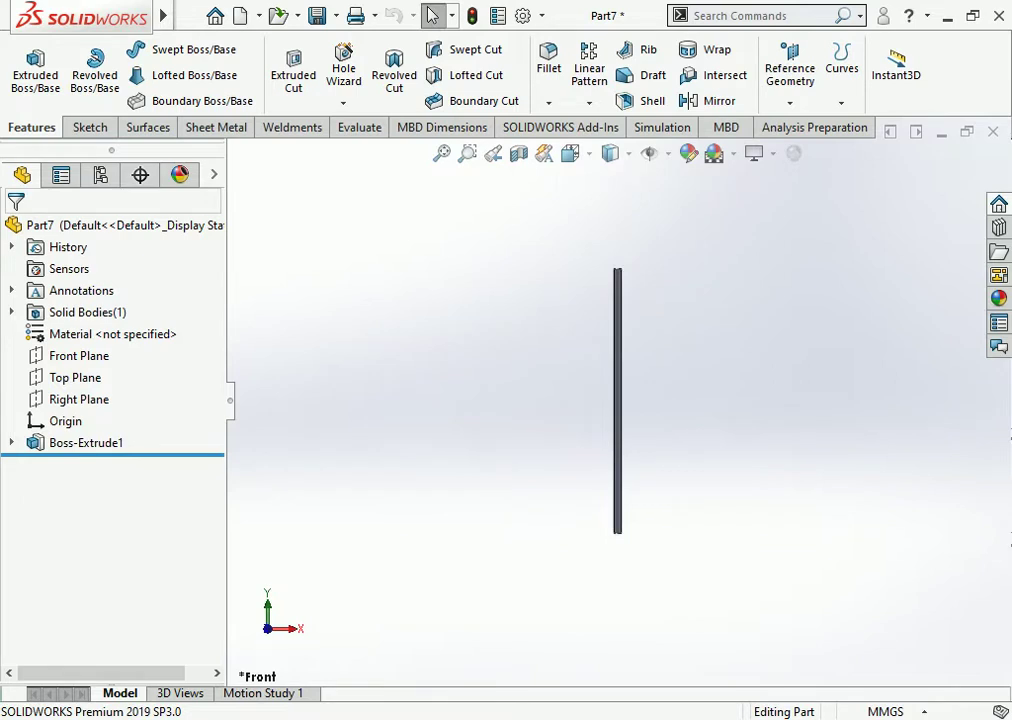
click(79, 356)
click(145, 327)
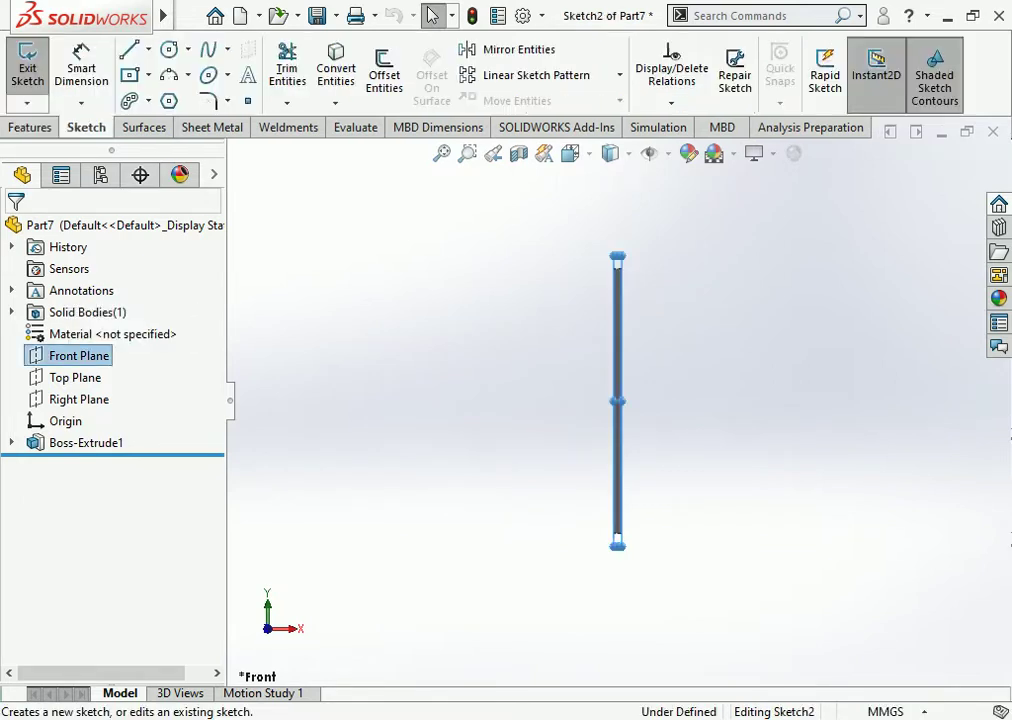
scroll(654, 346, down, 2)
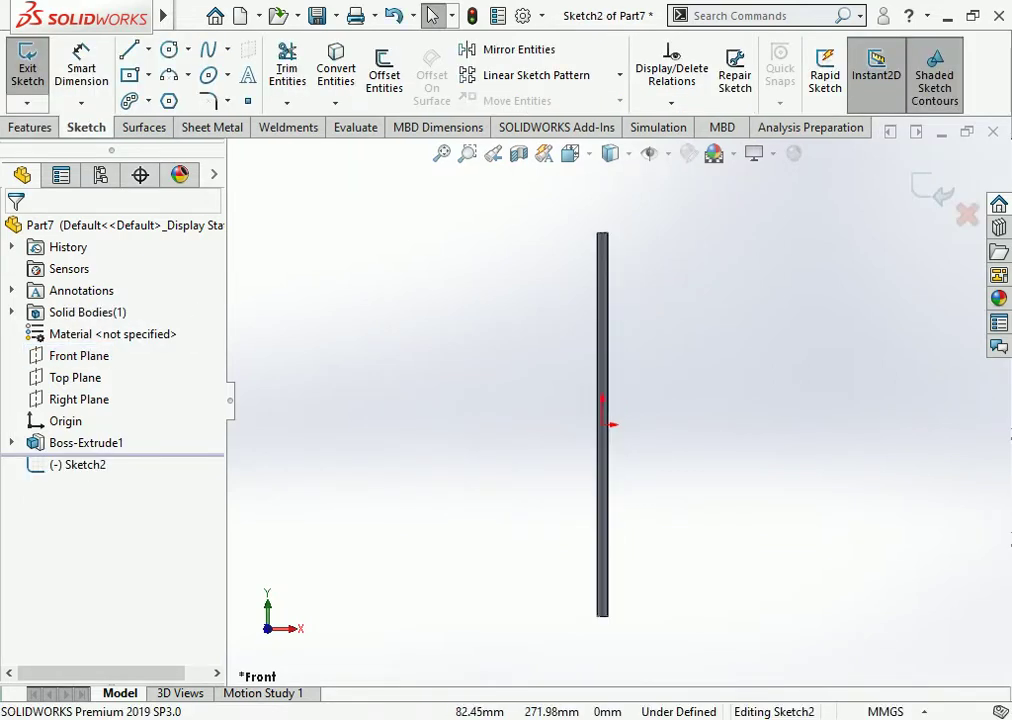
- Draw a centerline from the bar's bottom endpoint to its top endpoint
click(187, 49)
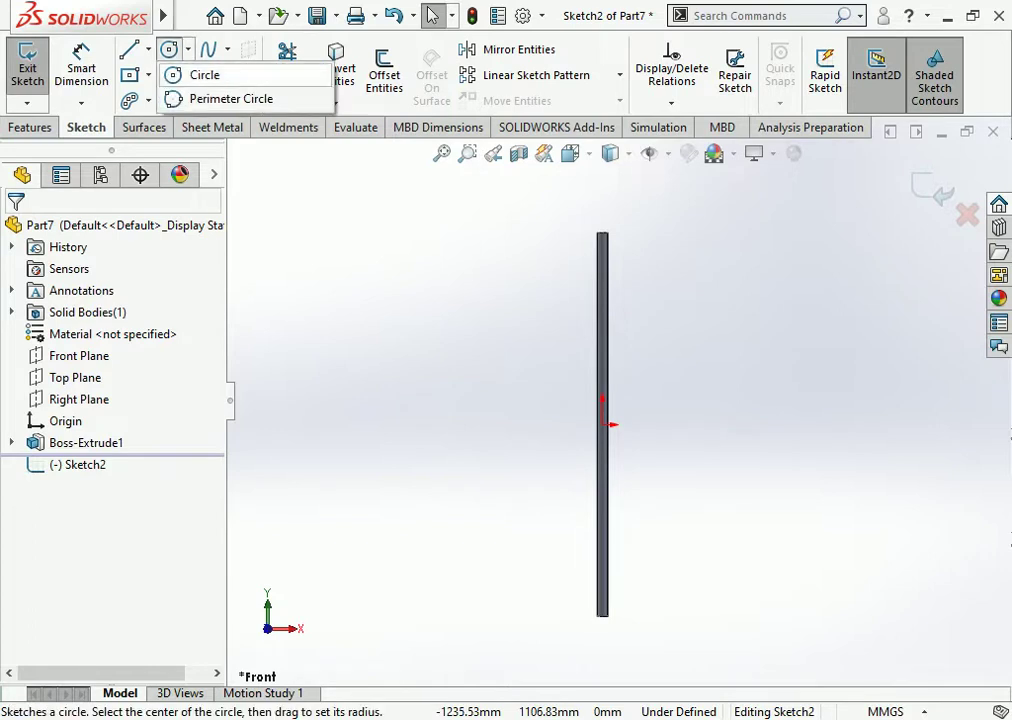
key(Escape)
click(148, 49)
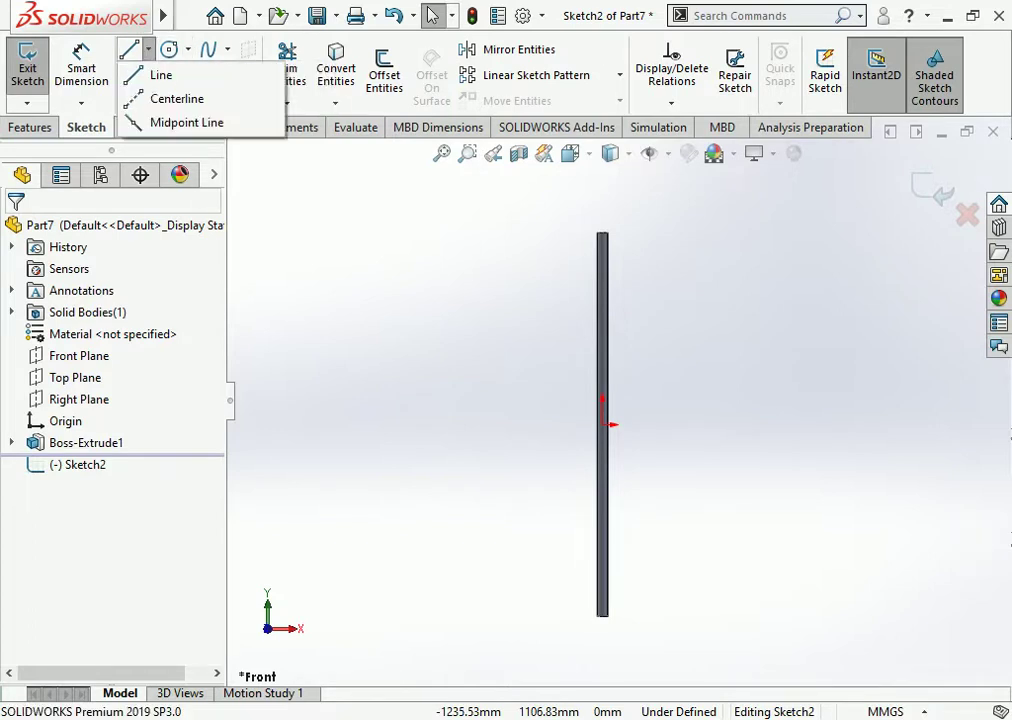
click(176, 99)
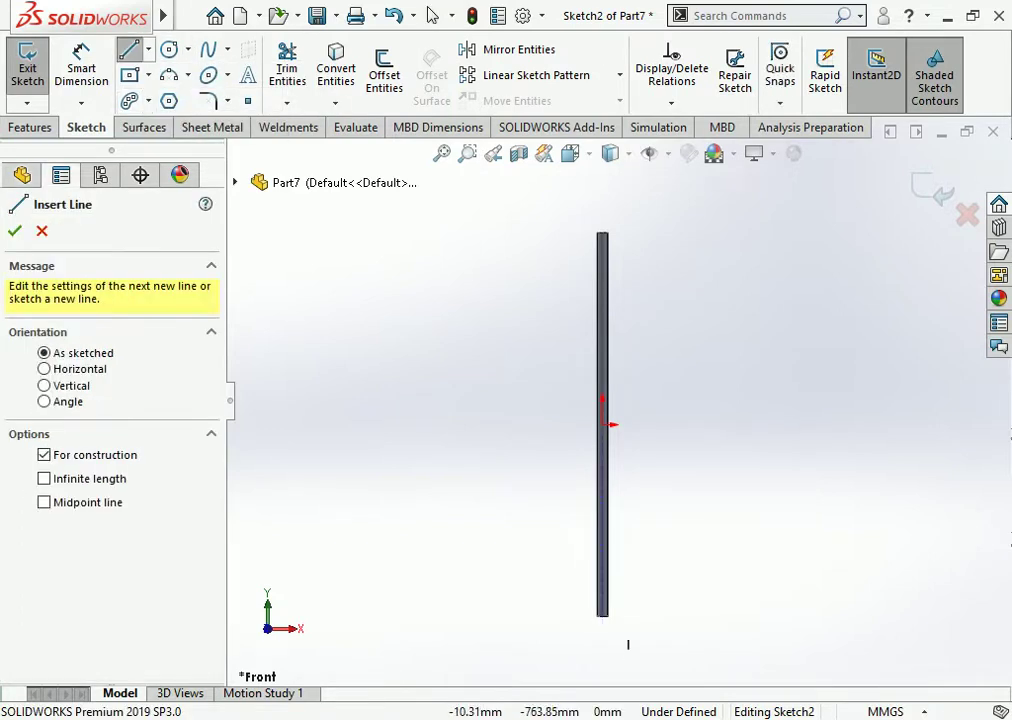
click(601, 616)
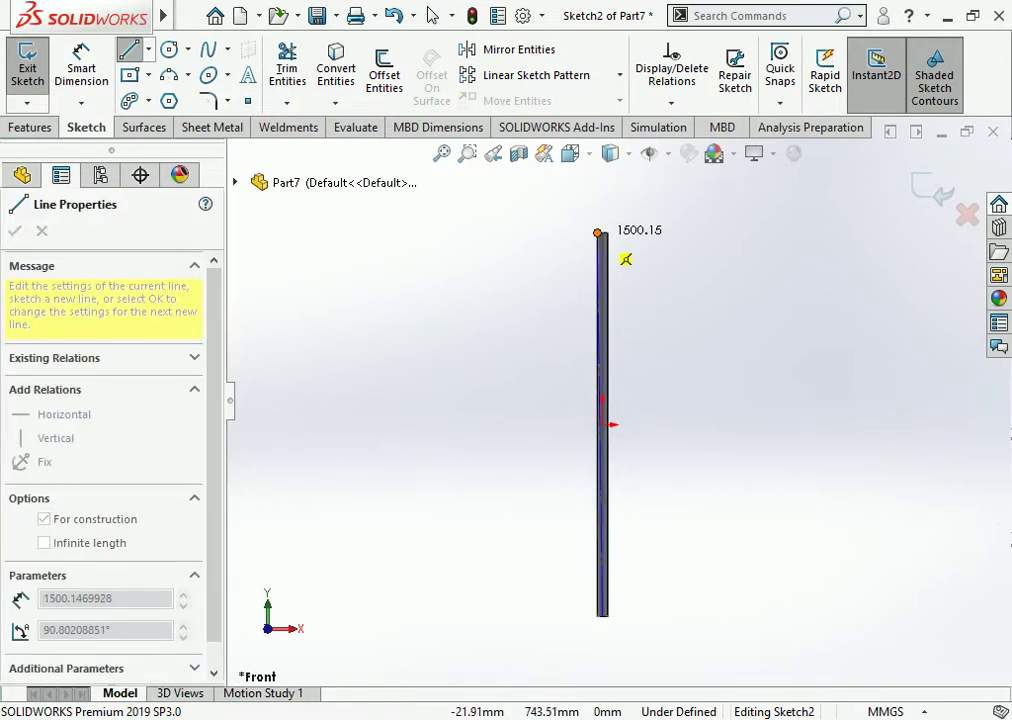
click(601, 232)
key(Escape)
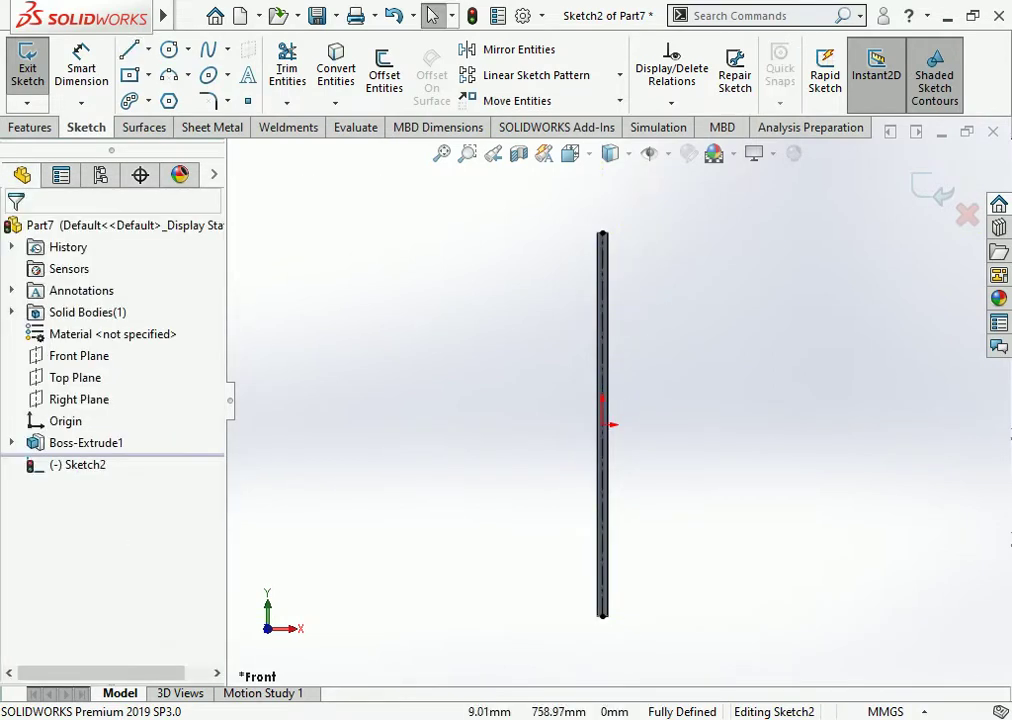
- Sketch a small circle centred on the centerline near the bar's bottom end
click(169, 49)
scroll(607, 620, down, 4)
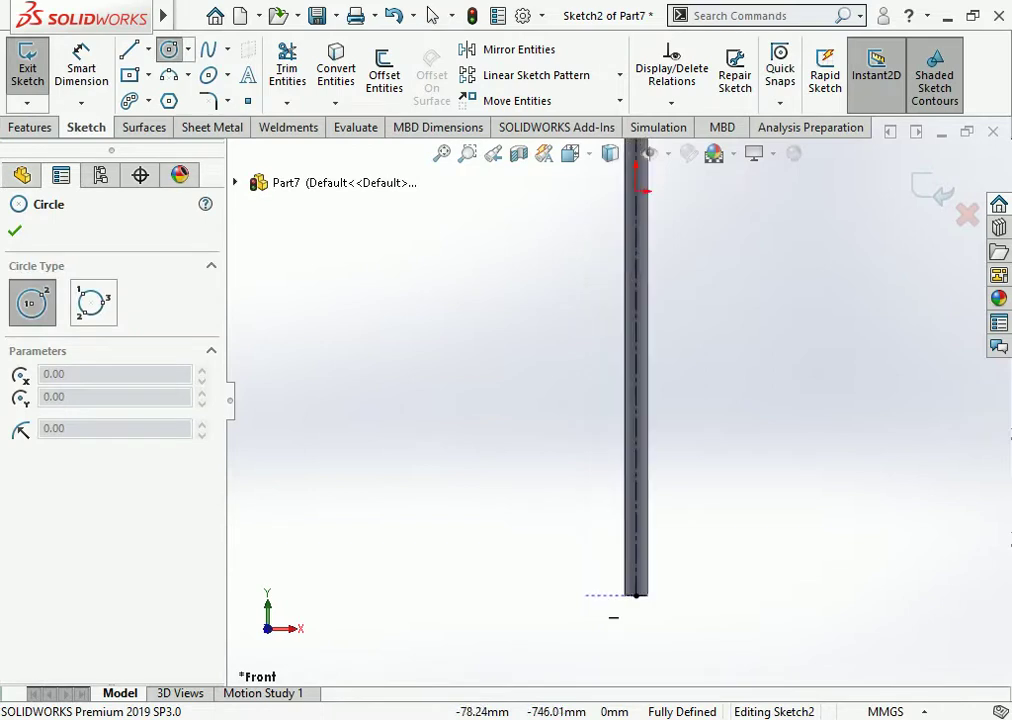
scroll(607, 620, down, 4)
scroll(545, 572, down, 2)
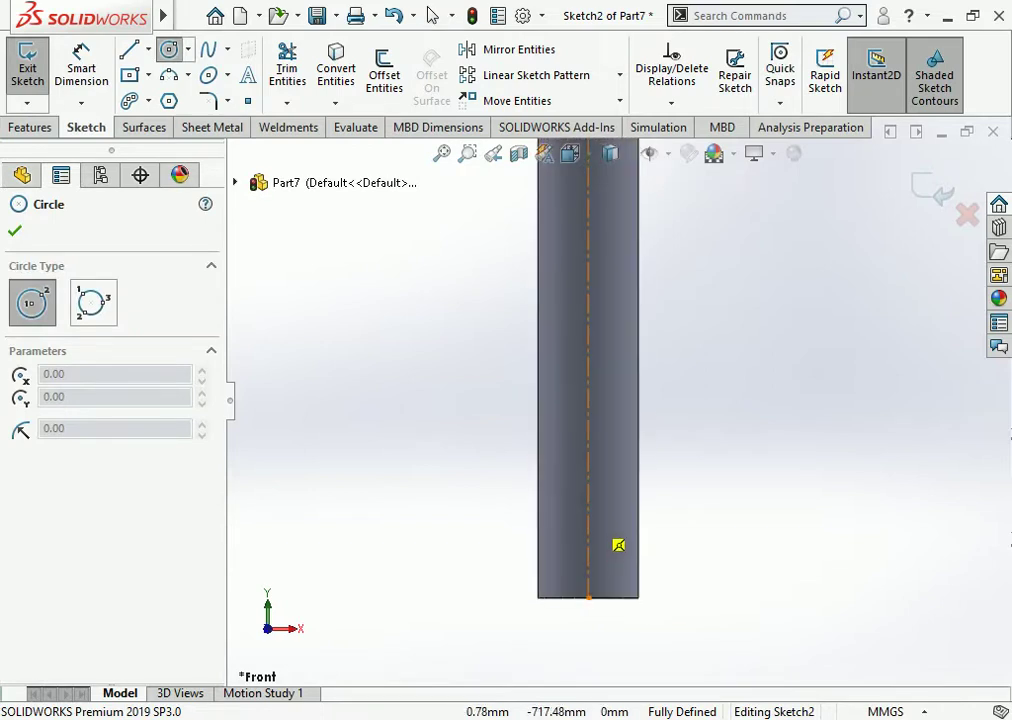
click(588, 518)
click(600, 518)
key(Escape)
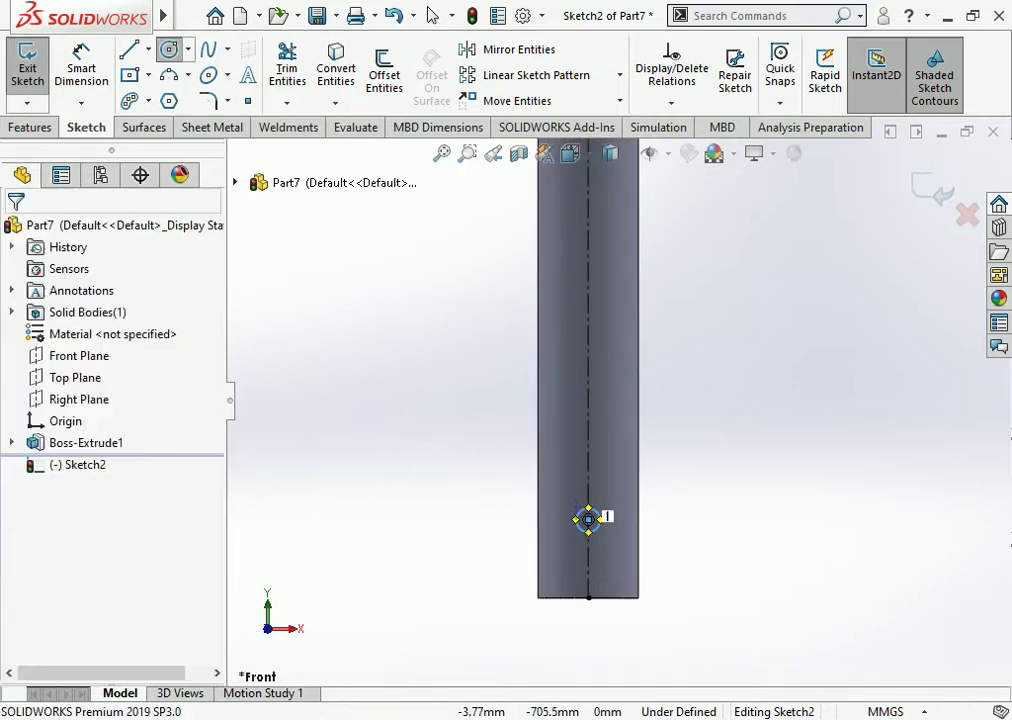
key(Escape)
- Dimension the circle's diameter to 14 mm
key(d)
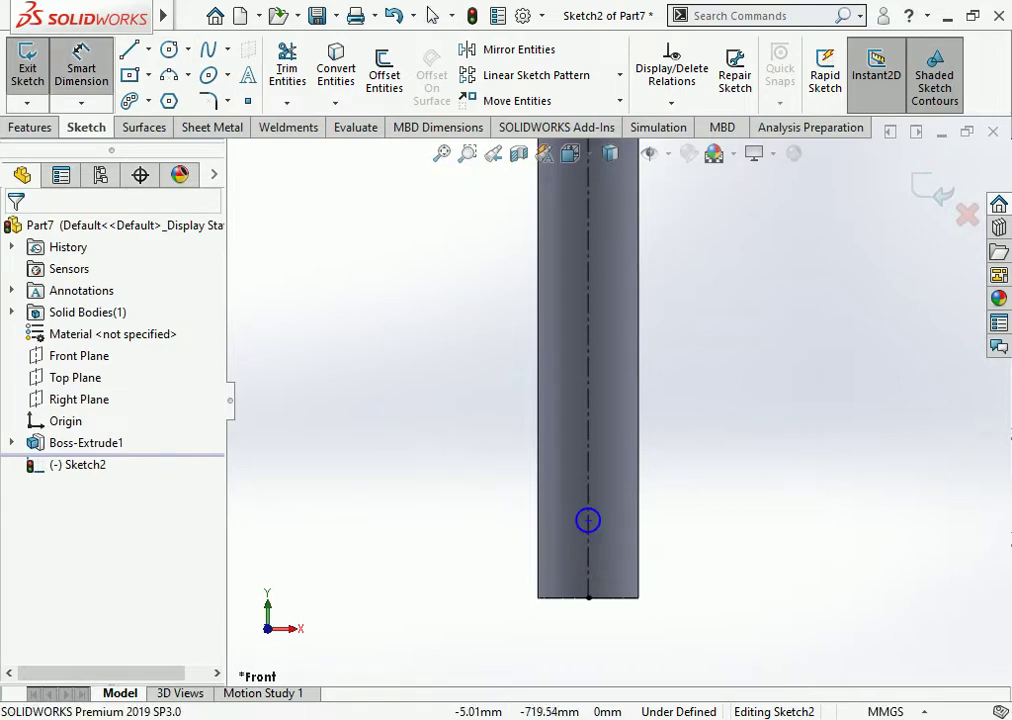
click(588, 519)
click(386, 630)
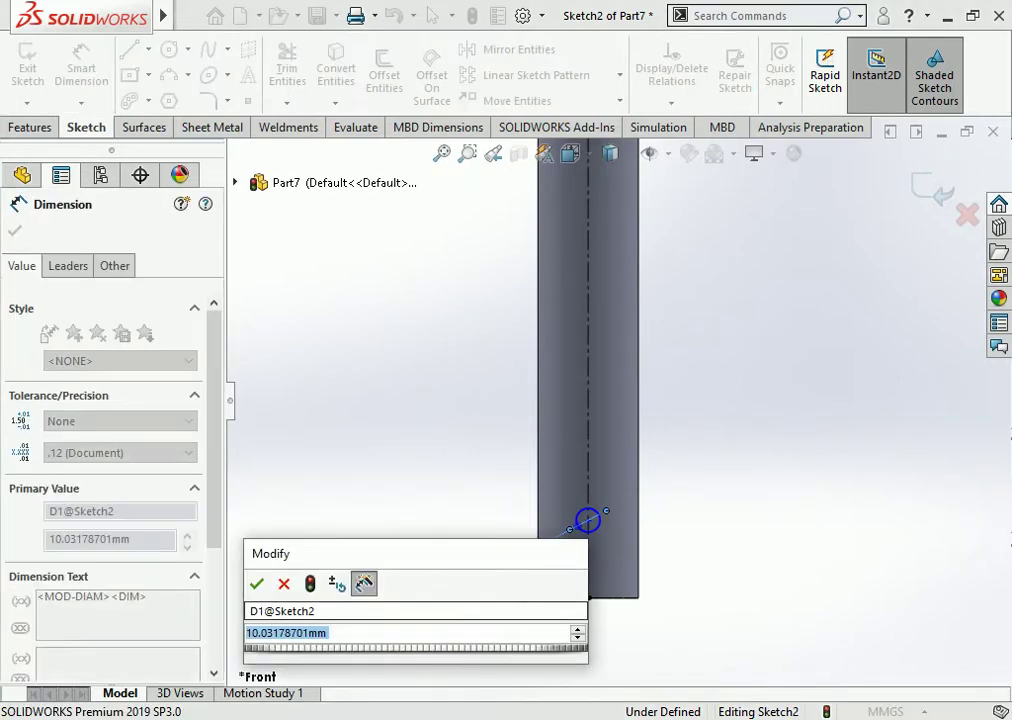
text(14)
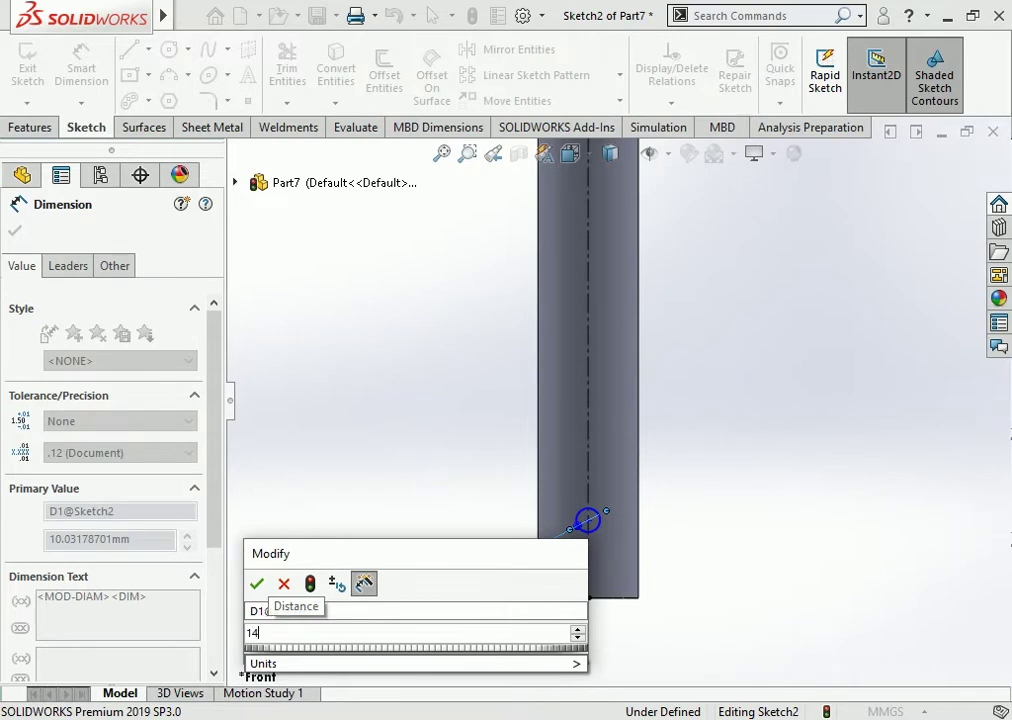
key(Return)
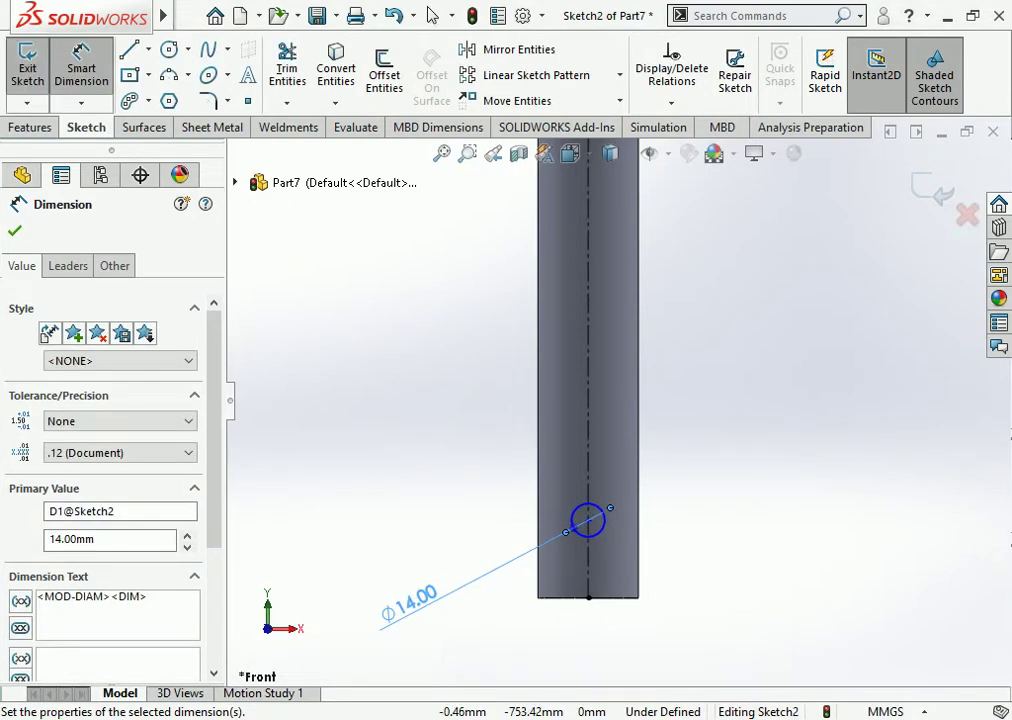
key(Escape)
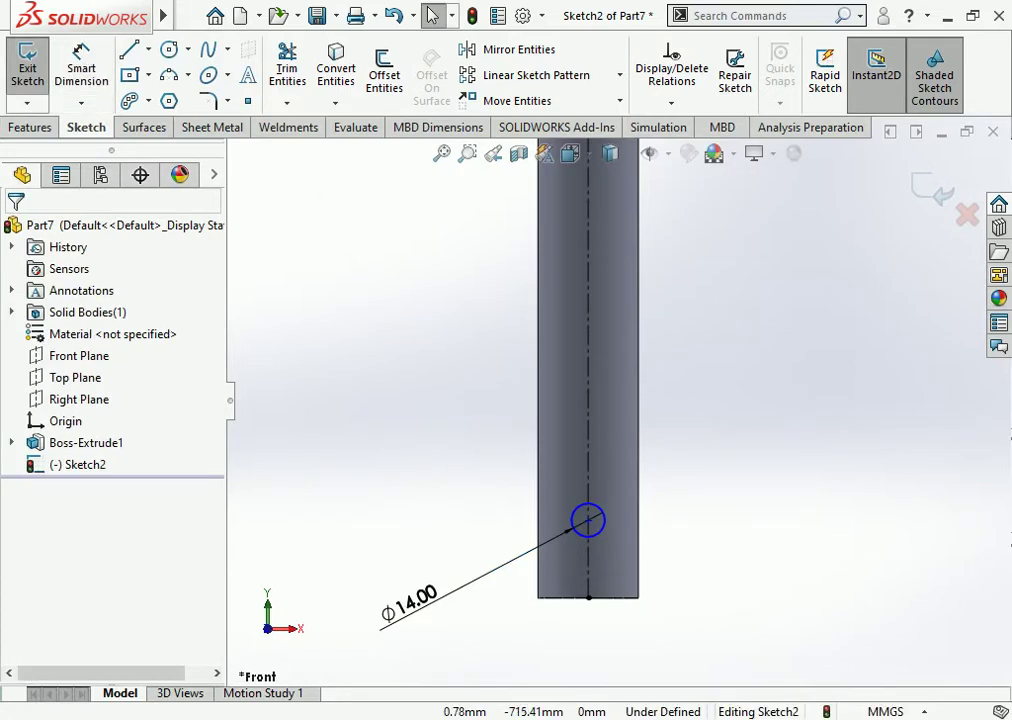
- Dimension the circle's centre 30 mm from the bar's bottom end
click(81, 55)
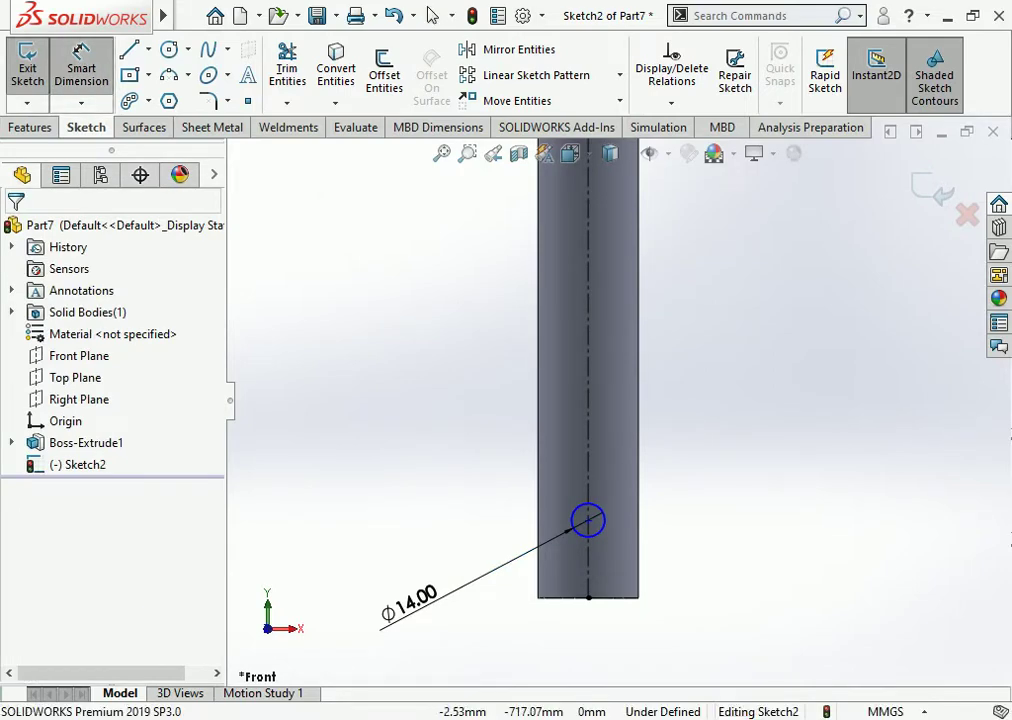
key(Escape)
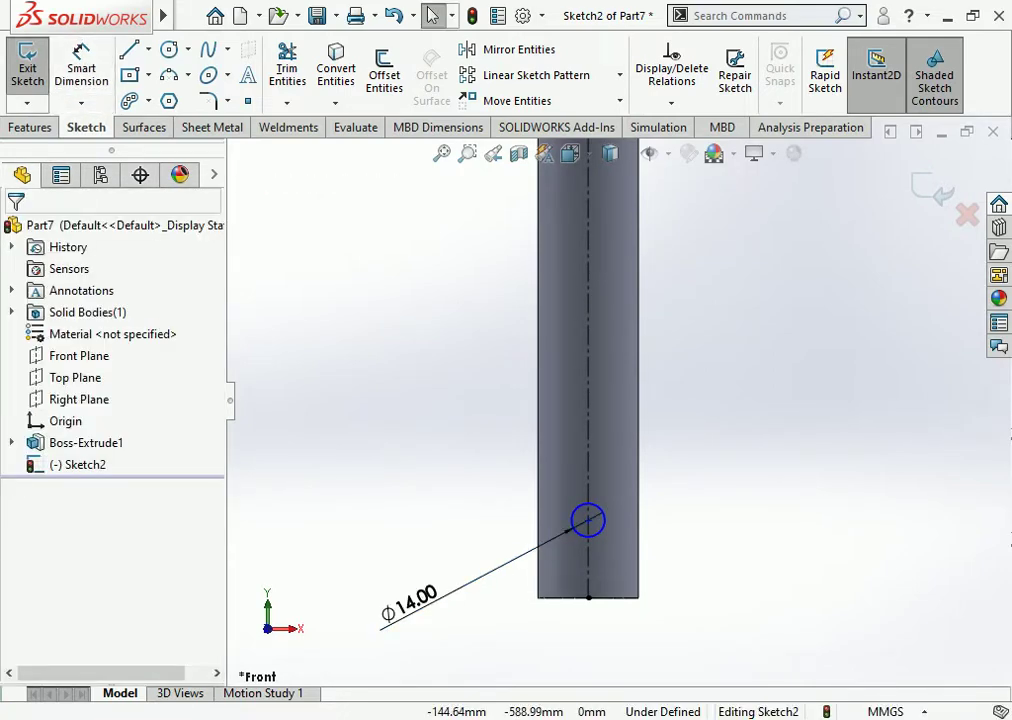
click(81, 55)
click(588, 537)
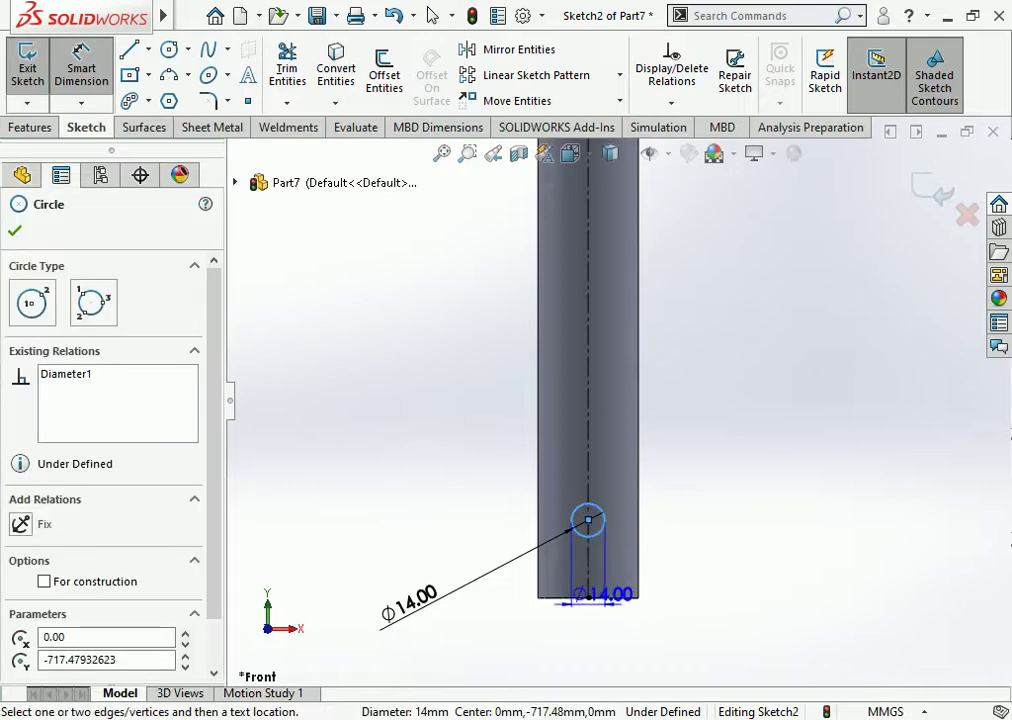
click(588, 597)
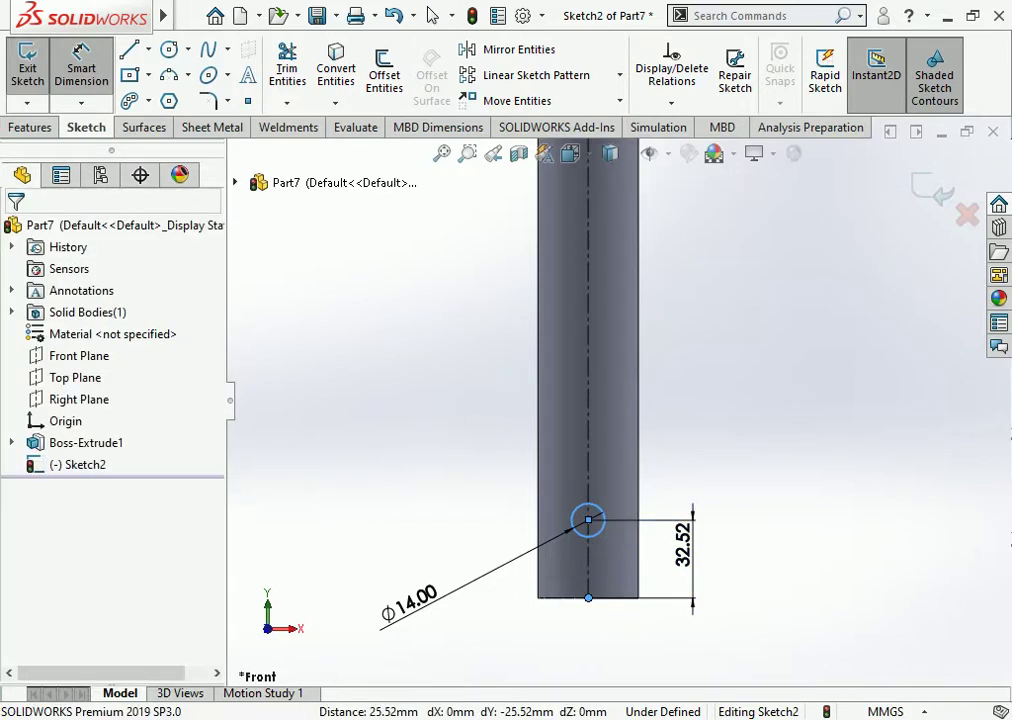
click(685, 550)
text(30)
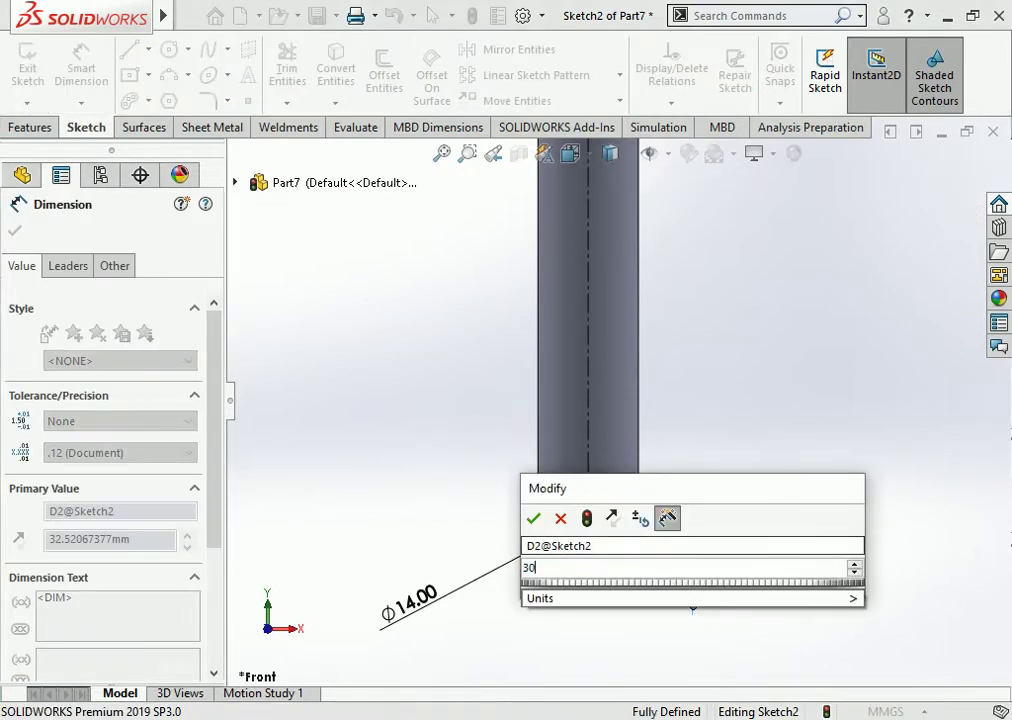
key(Return)
key(Escape)
click(432, 15)
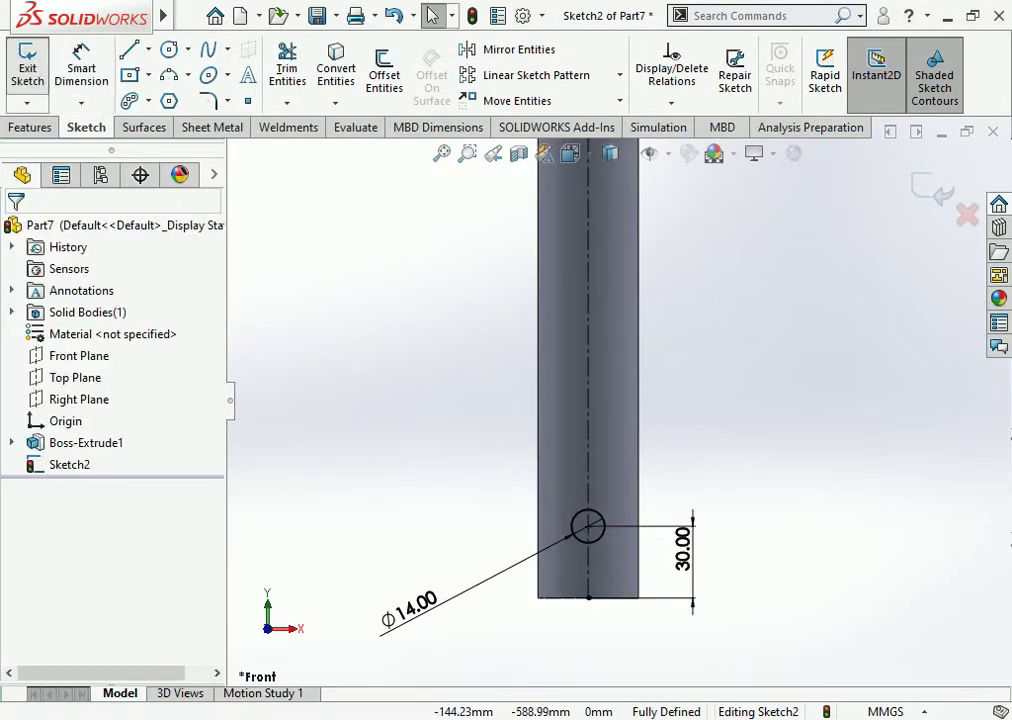
- Cut the circle through the tube with Extruded Cut set to Through All - Both
click(30, 127)
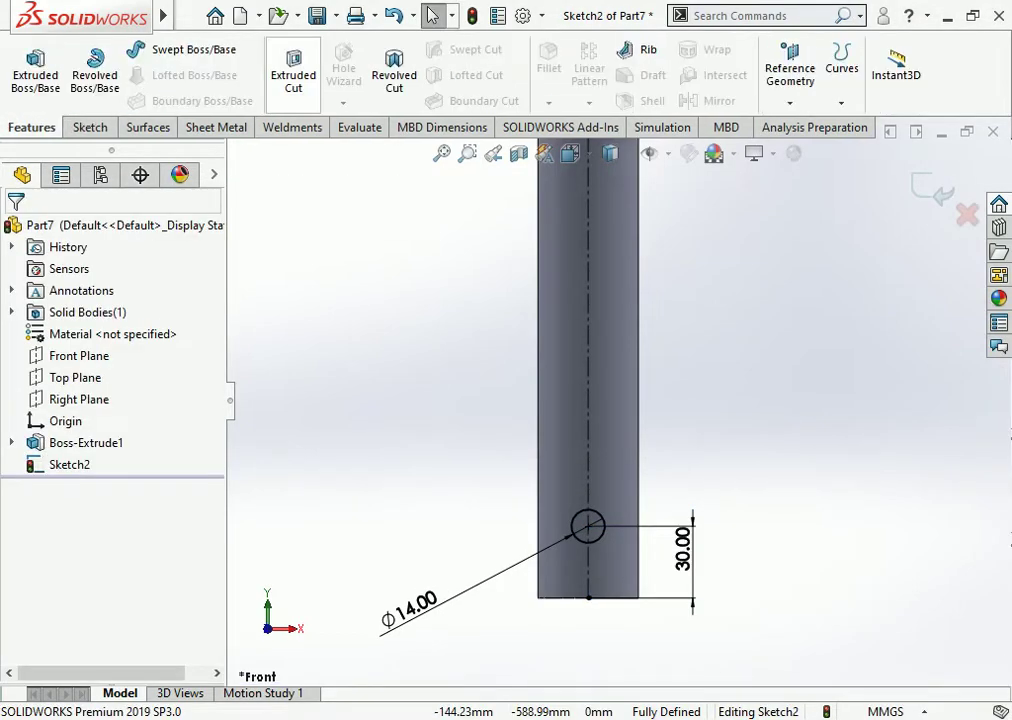
click(293, 70)
click(122, 349)
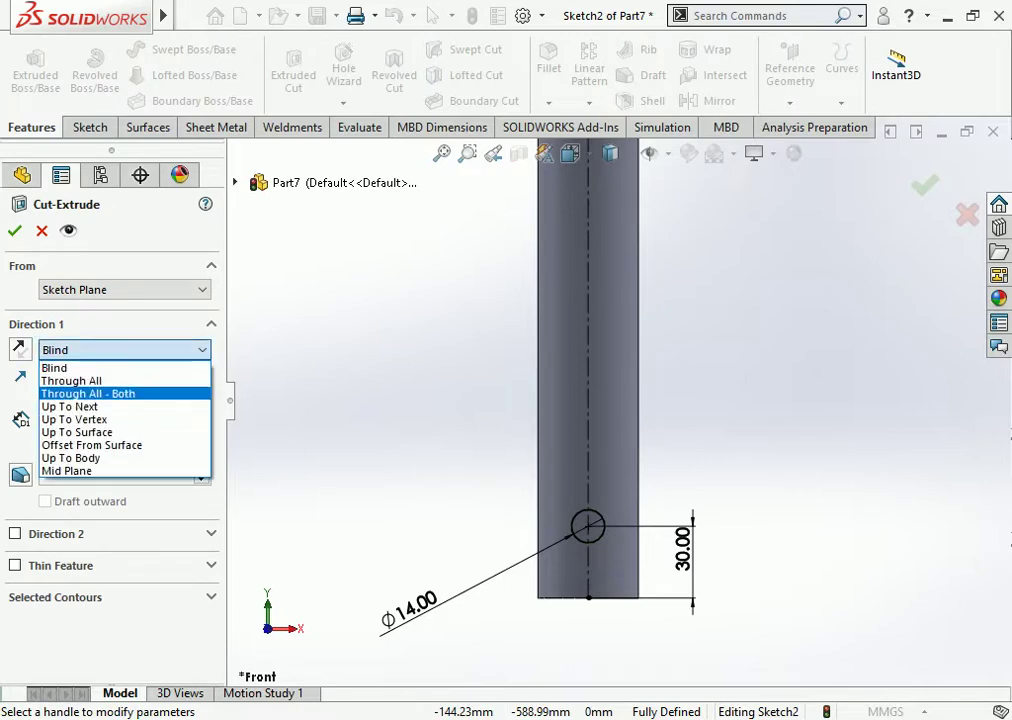
click(88, 393)
key(Return)
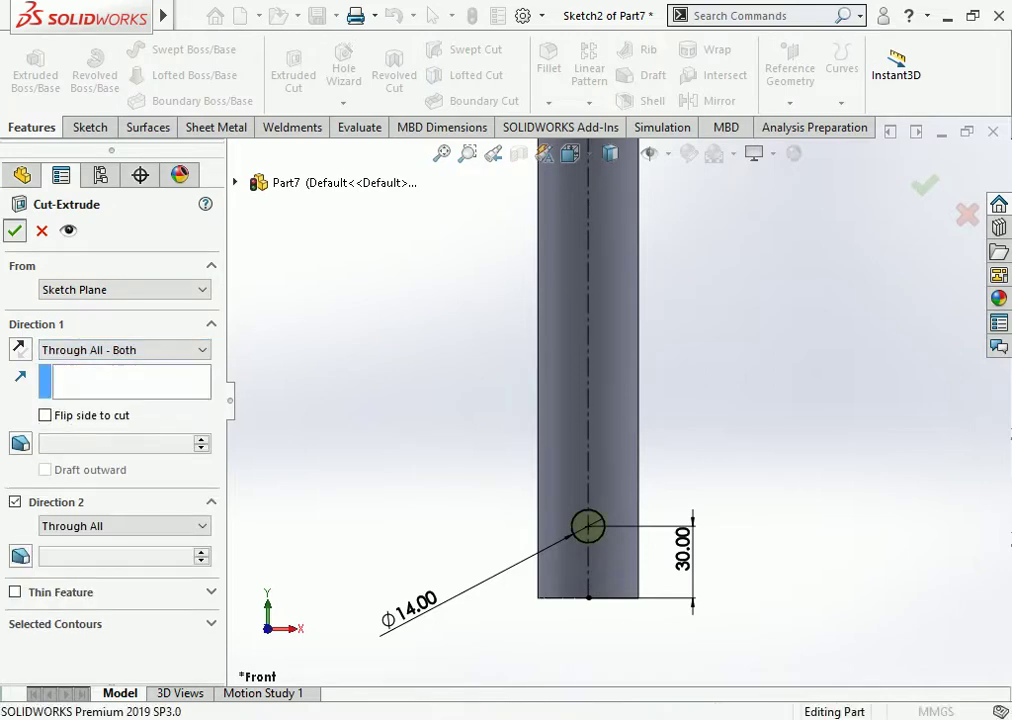
scroll(631, 234, down, 3)
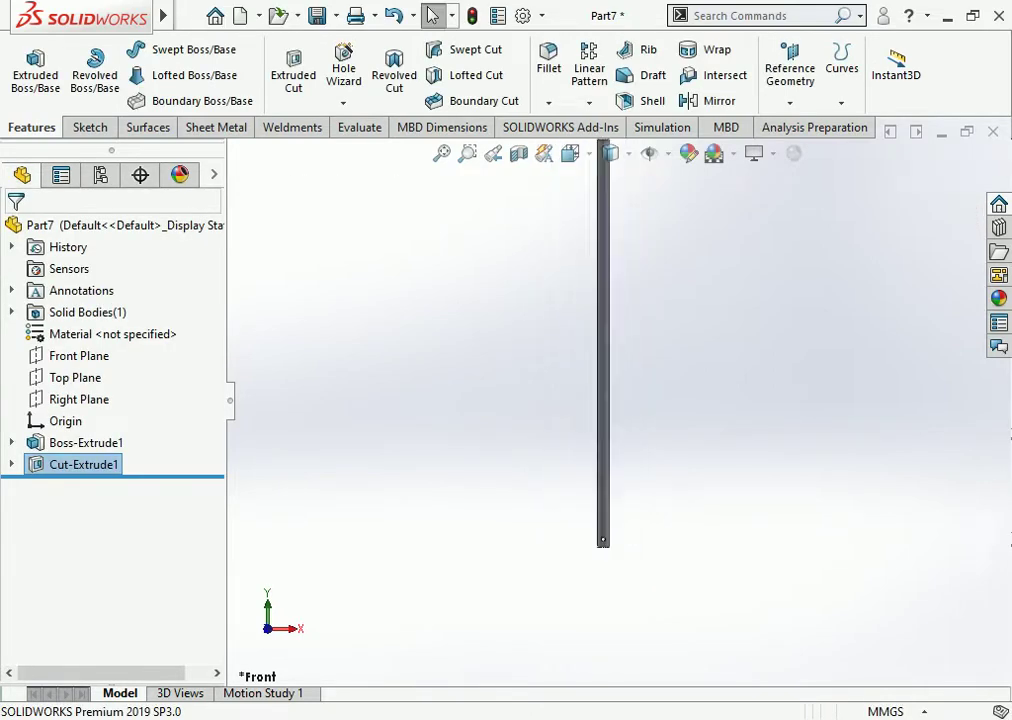
- Mirror the hole's face about the Top Plane to create Mirror1
click(75, 377)
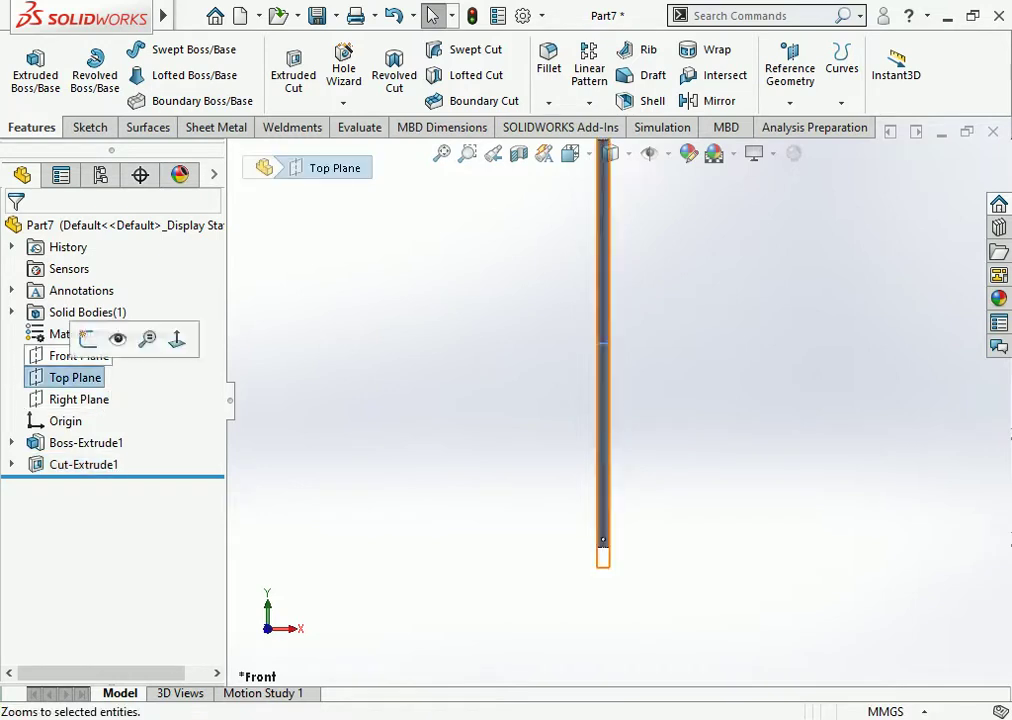
click(716, 101)
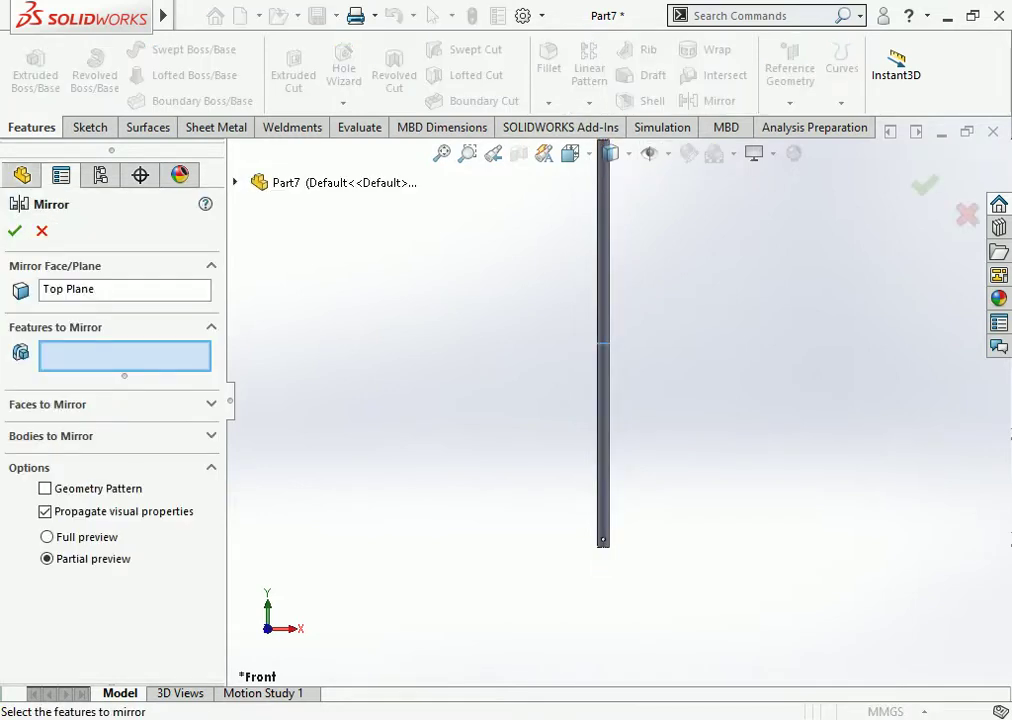
click(48, 404)
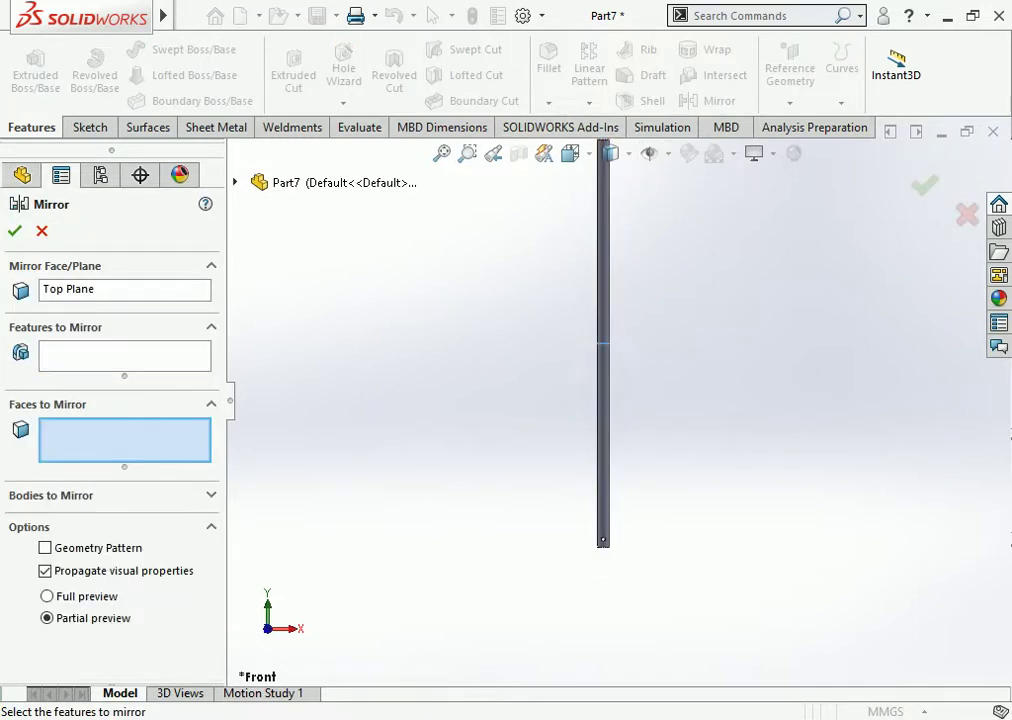
scroll(609, 542, down, 2)
scroll(609, 542, down, 3)
scroll(609, 542, down, 3)
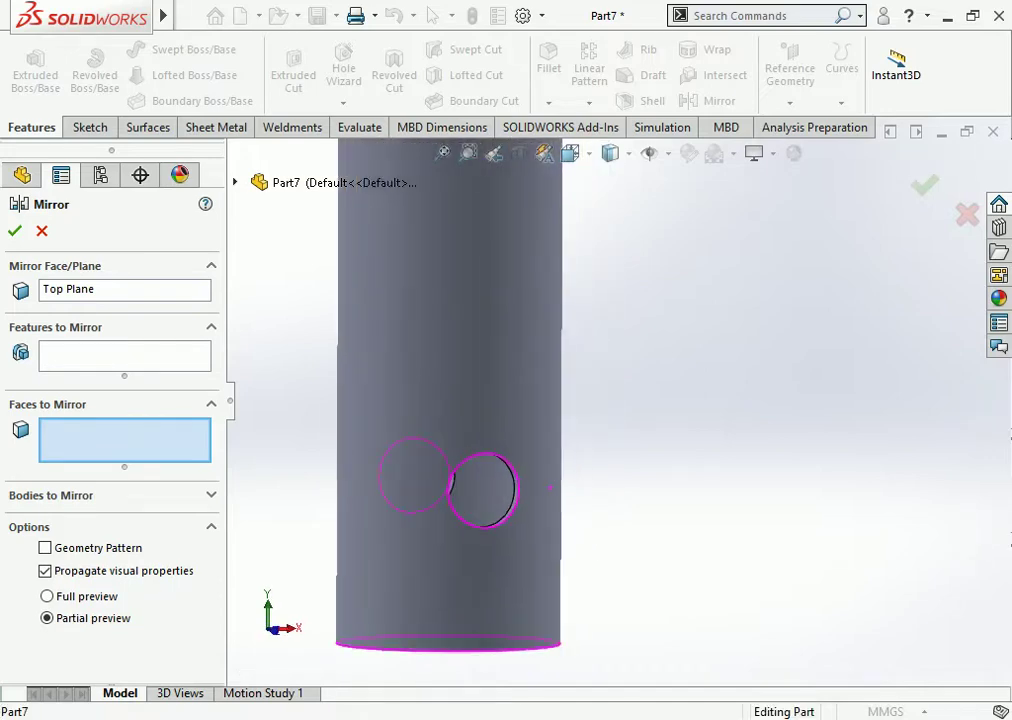
scroll(549, 487, down, 3)
click(576, 441)
scroll(576, 441, up, 3)
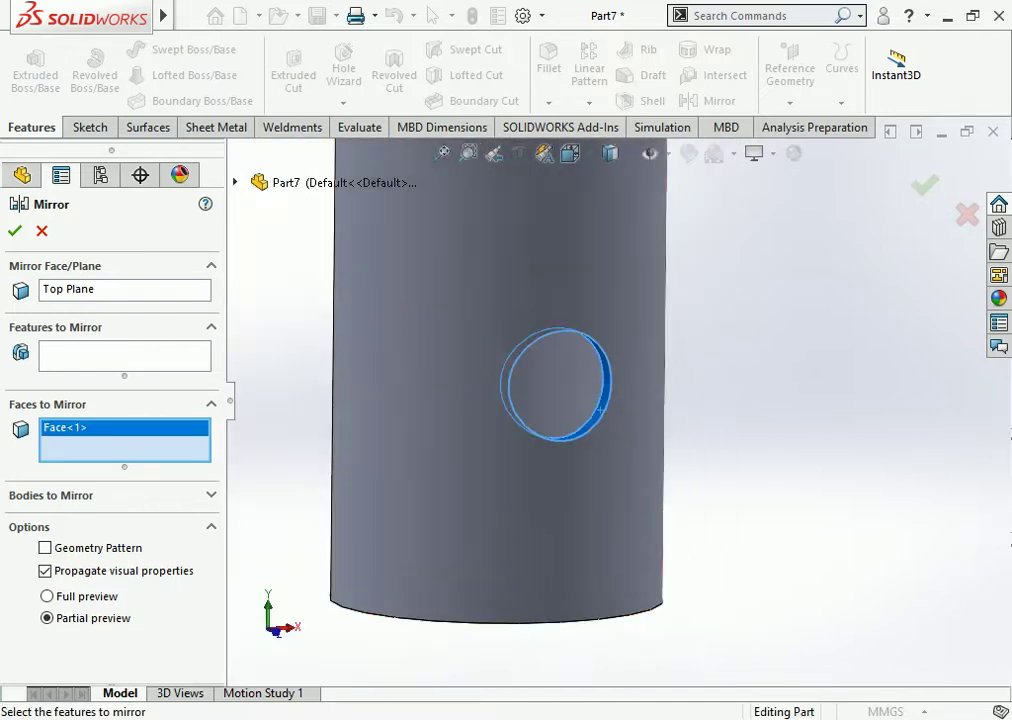
scroll(576, 441, up, 3)
scroll(576, 441, up, 3)
scroll(576, 441, up, 2)
scroll(631, 243, down, 3)
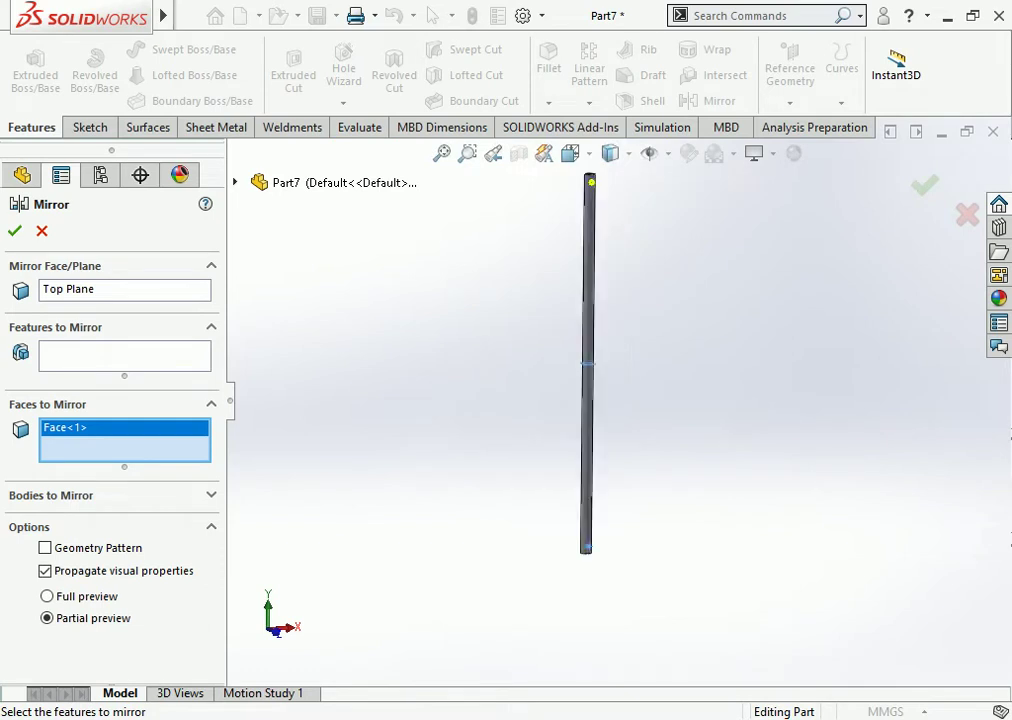
scroll(631, 243, down, 3)
key(Return)
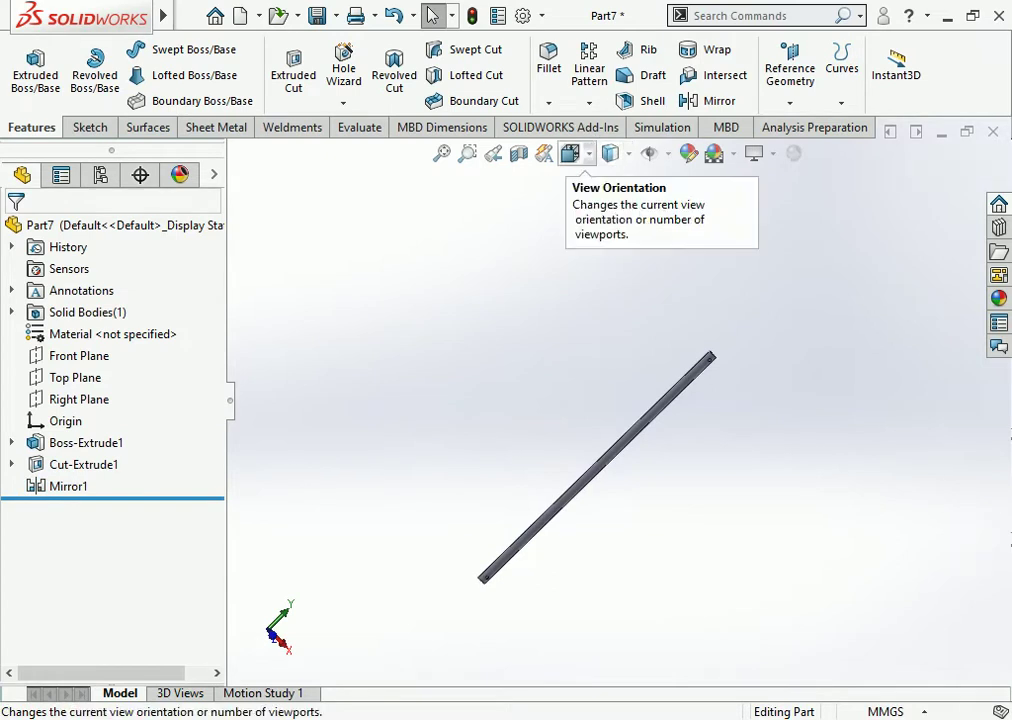
- Create Axis1 from the tube's cylindrical face, then show the Linear Pattern dropdown
key(f)
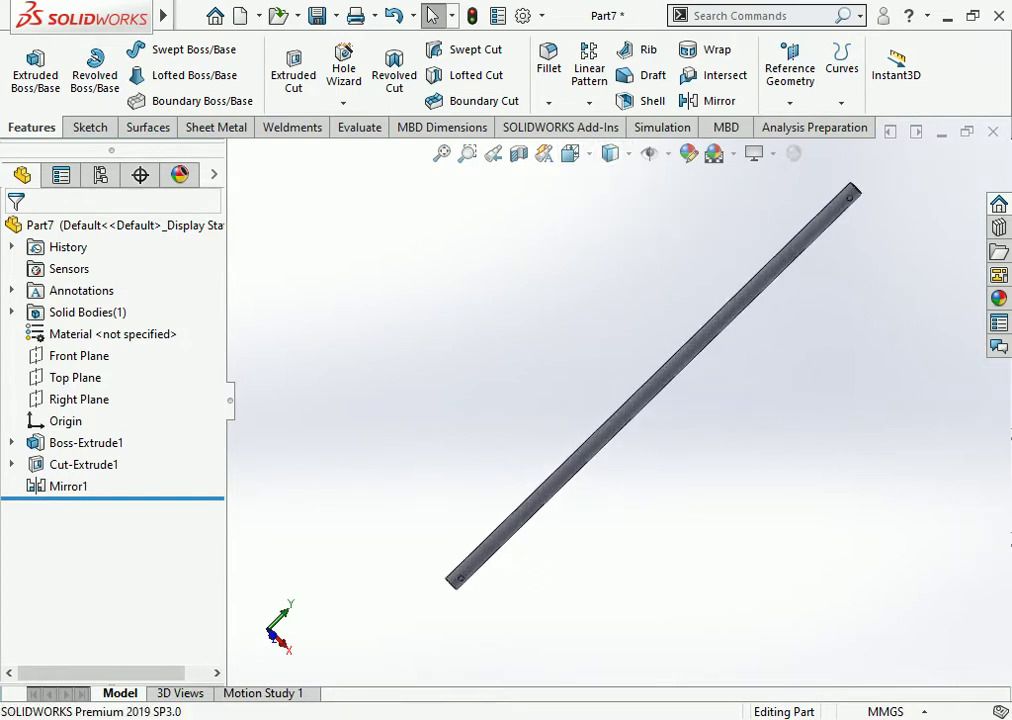
click(589, 102)
click(589, 102)
click(841, 102)
click(790, 102)
click(790, 102)
click(804, 150)
click(650, 386)
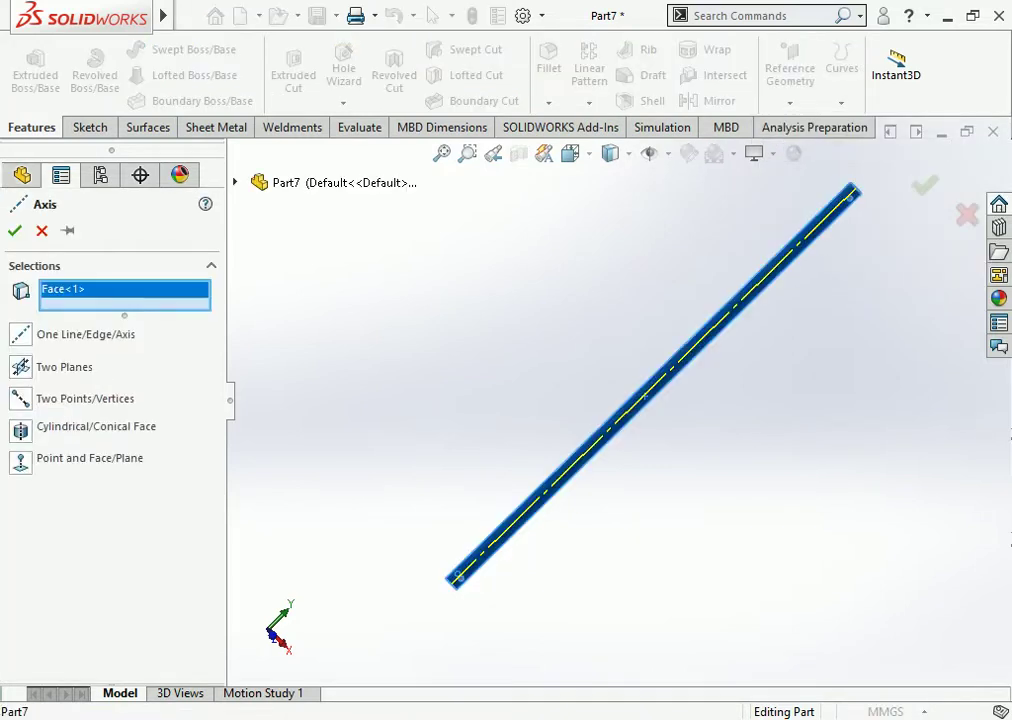
key(Return)
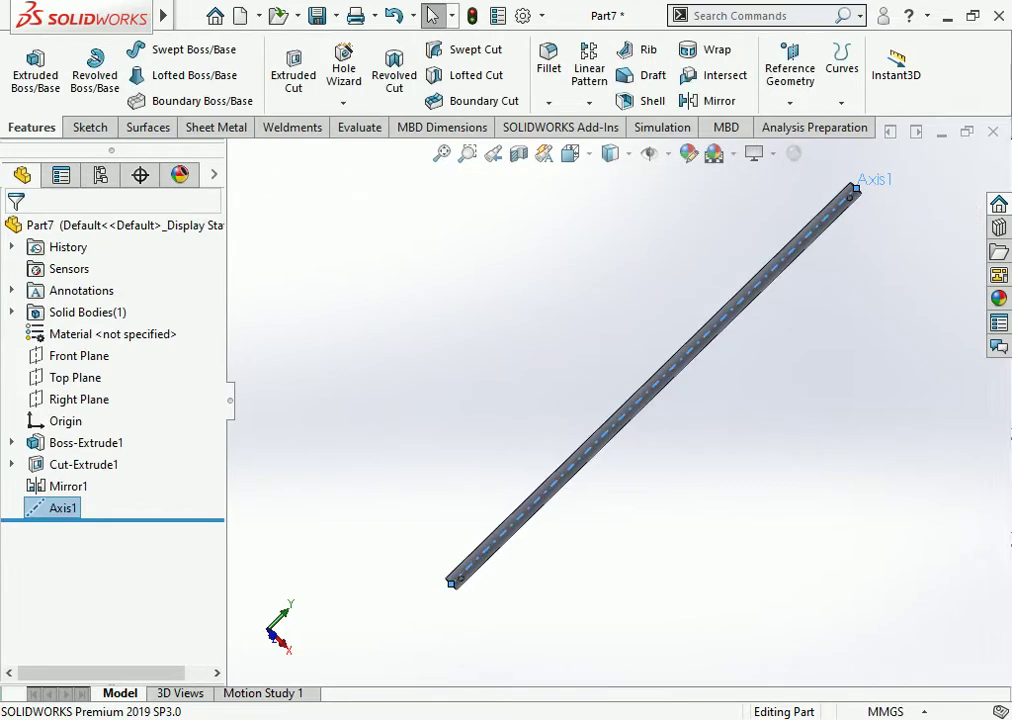
click(589, 103)
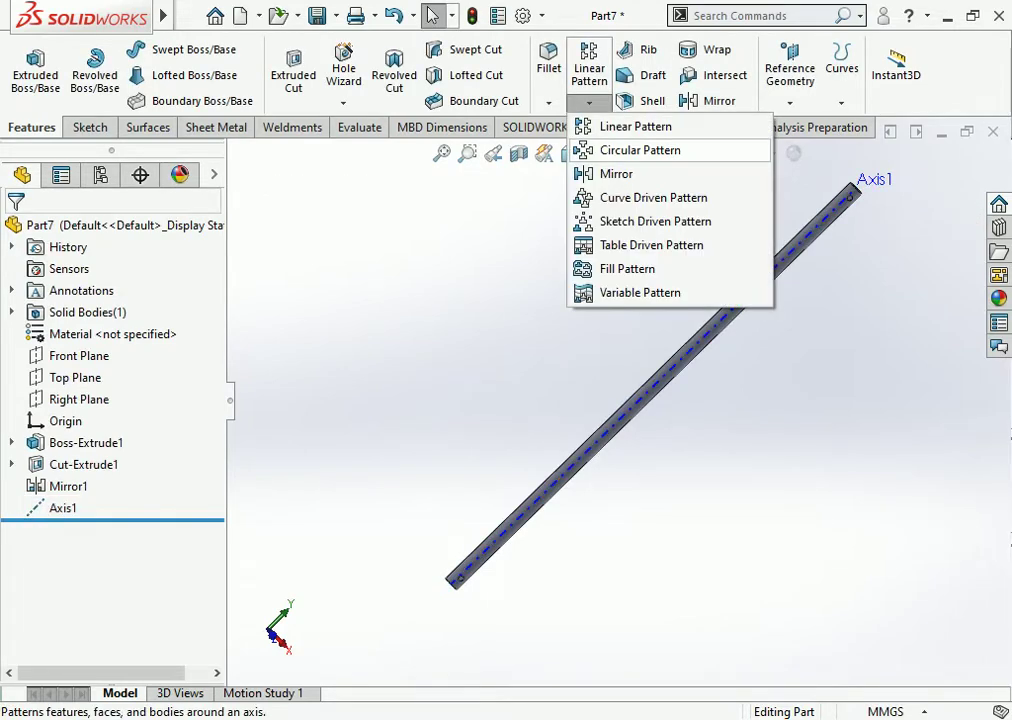
click(640, 150)
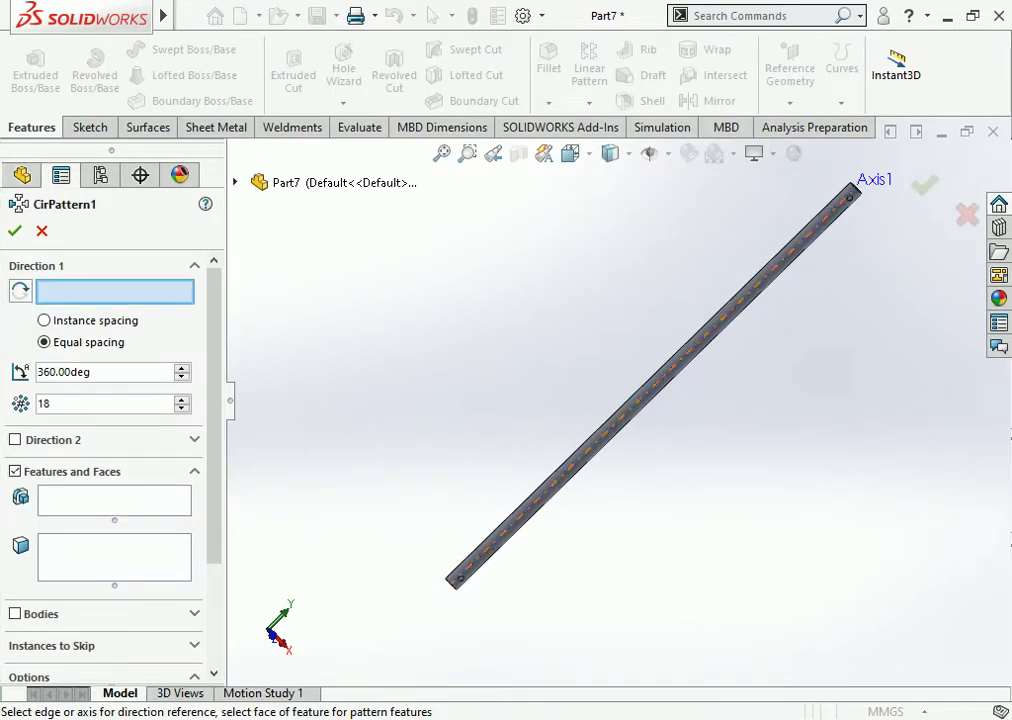
click(849, 194)
text(12)
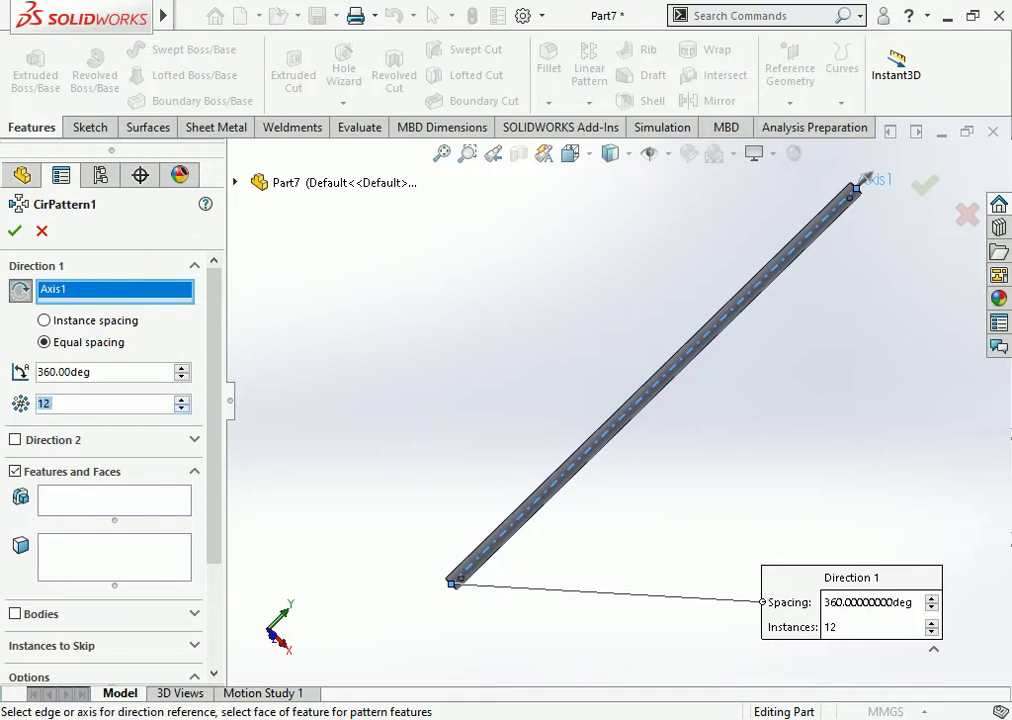
scroll(455, 600, down, 3)
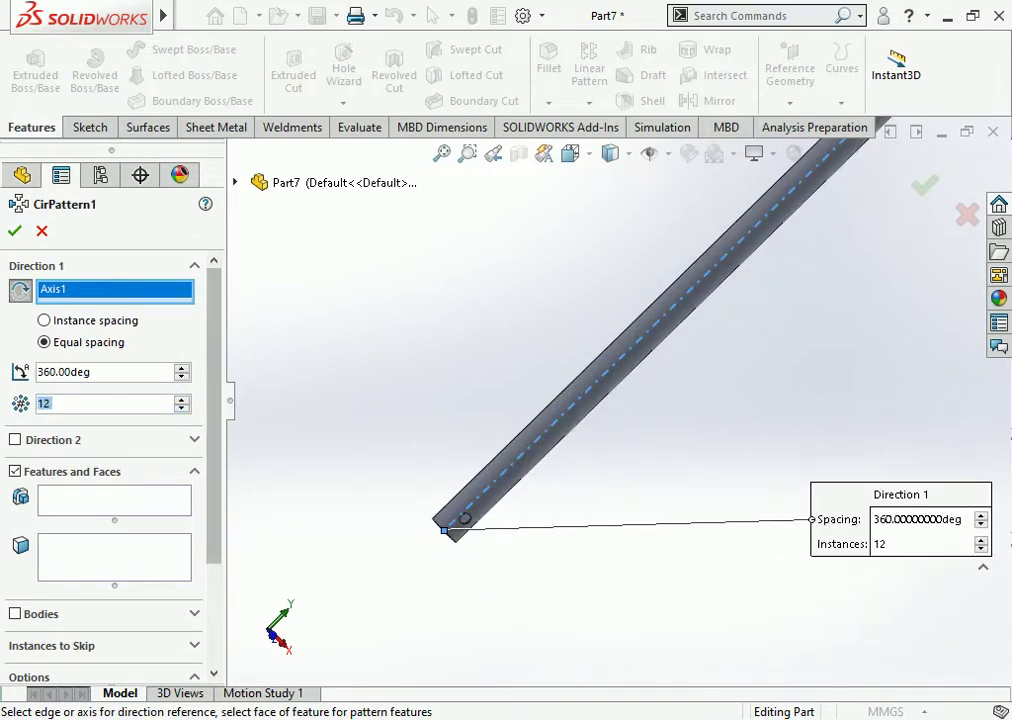
text(10)
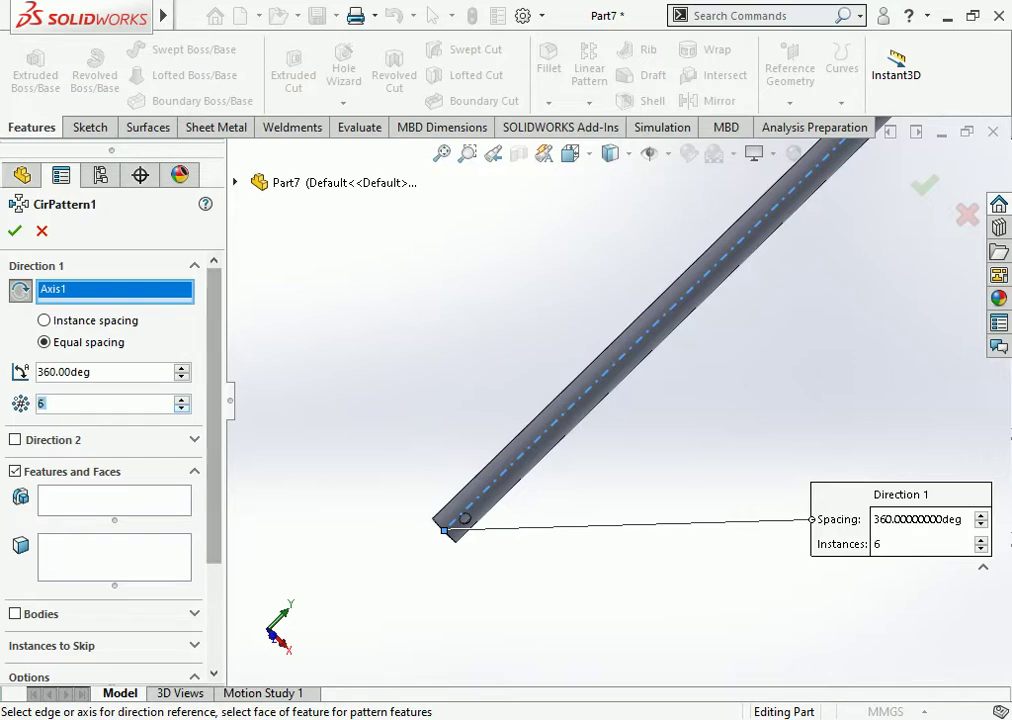
click(42, 231)
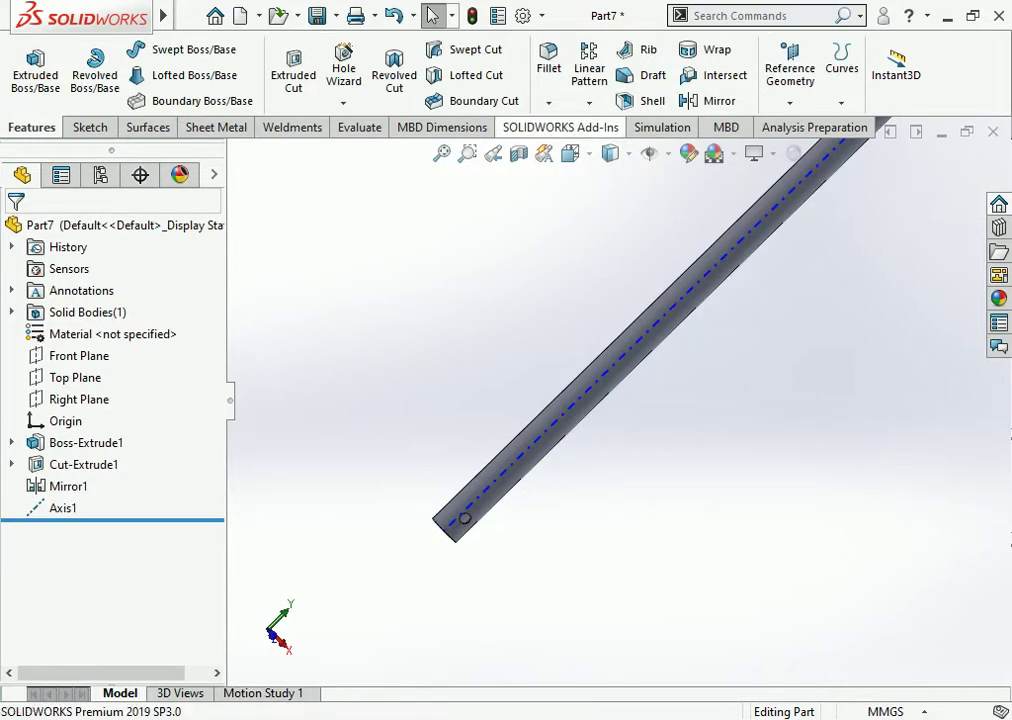
click(589, 103)
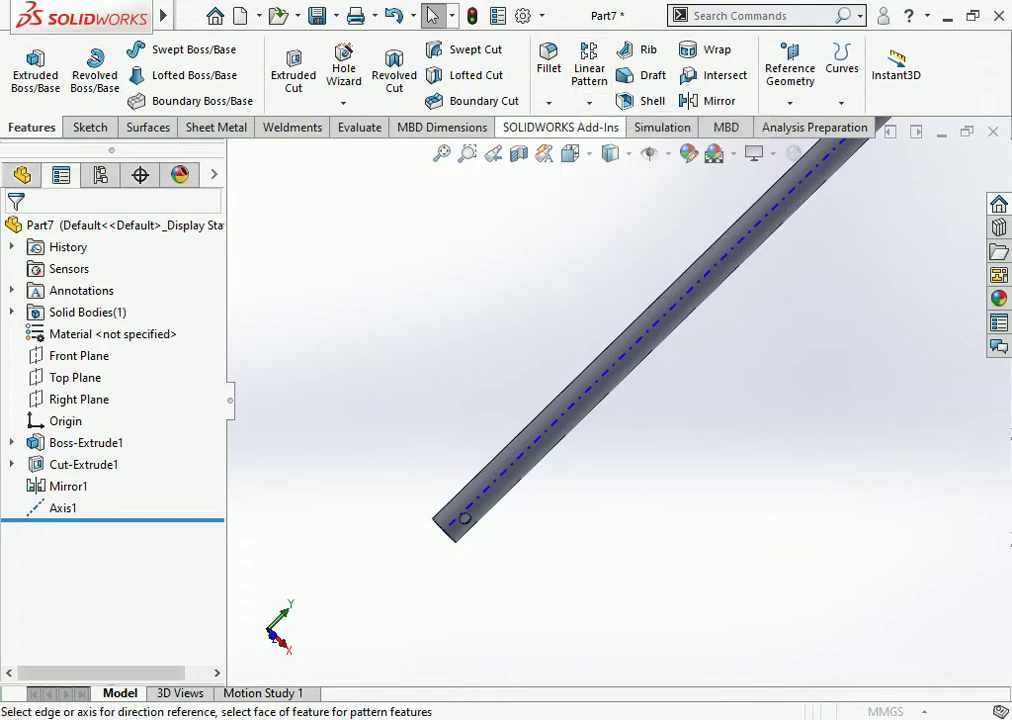
- Use Axis1 as the linear pattern's Direction 1 with 200 mm spacing
click(465, 518)
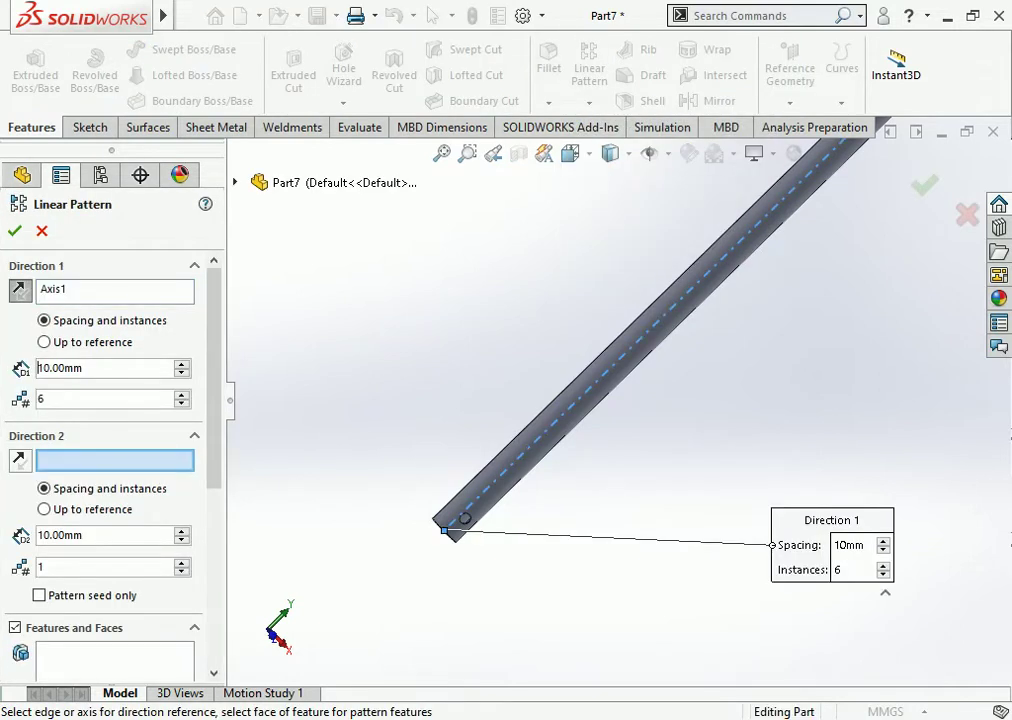
scroll(651, 376, up, 5)
scroll(840, 198, down, 5)
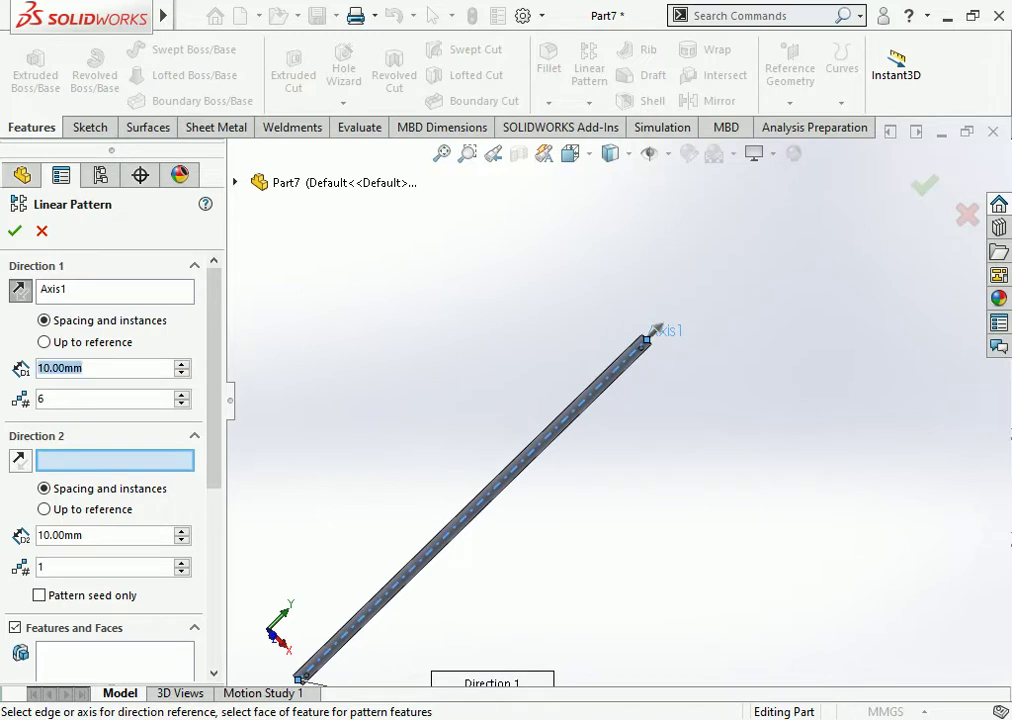
text(200)
key(Return)
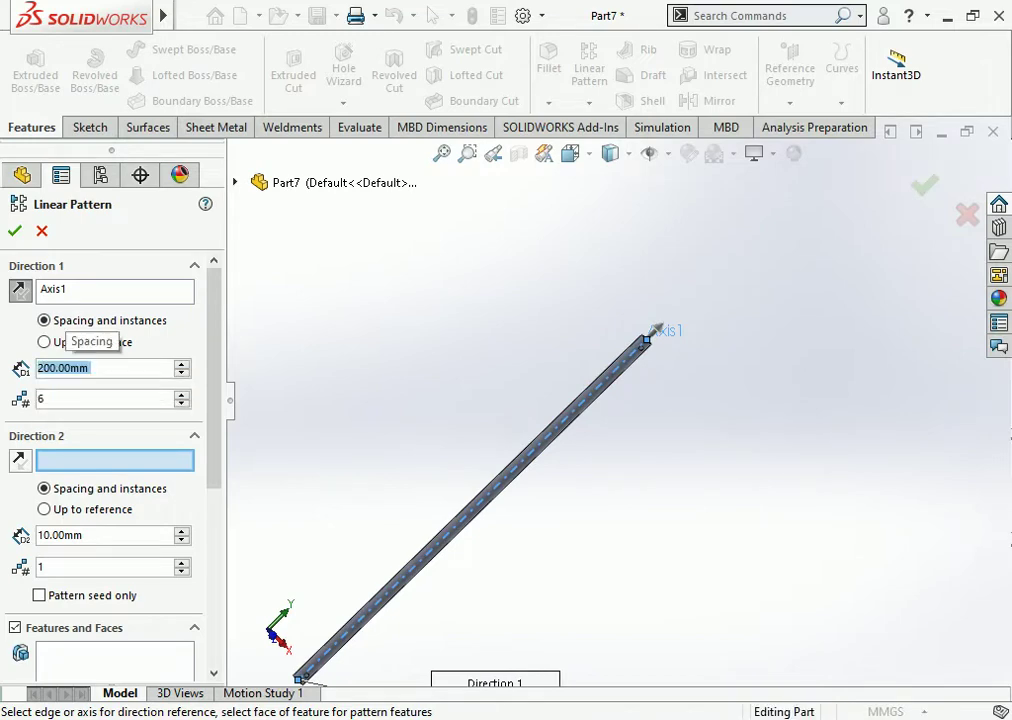
- Remove the face mistakenly picked as the second-direction reference when selecting the cross hole
scroll(105, 450, down, 3)
scroll(105, 450, down, 2)
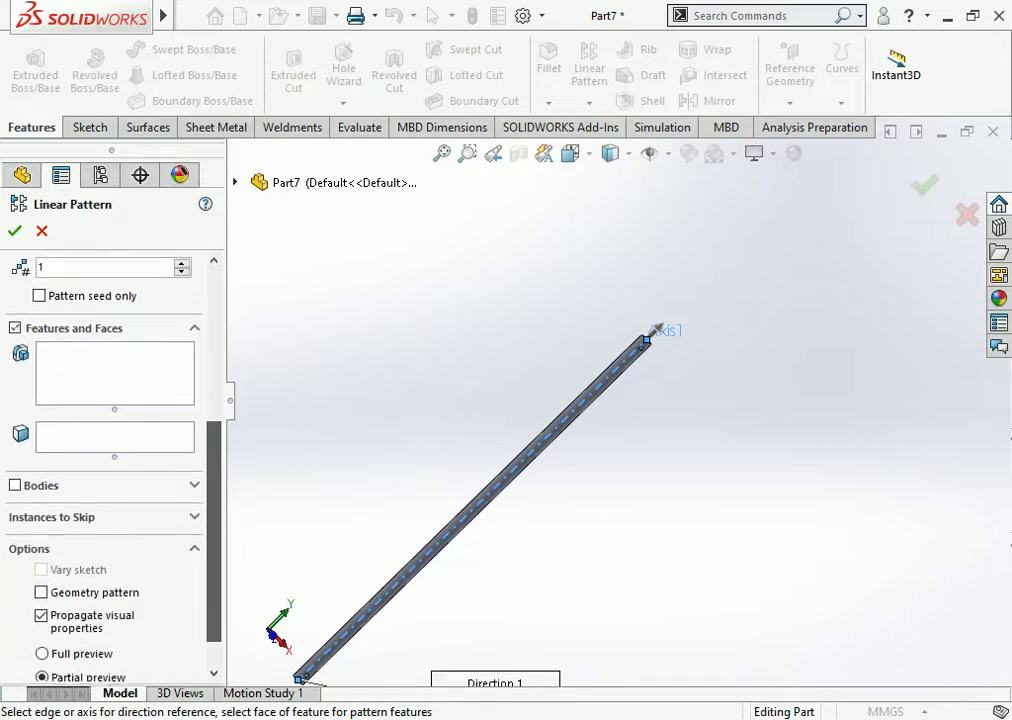
scroll(105, 450, down, 1)
scroll(105, 450, up, 3)
scroll(105, 450, up, 1)
scroll(105, 450, up, 3)
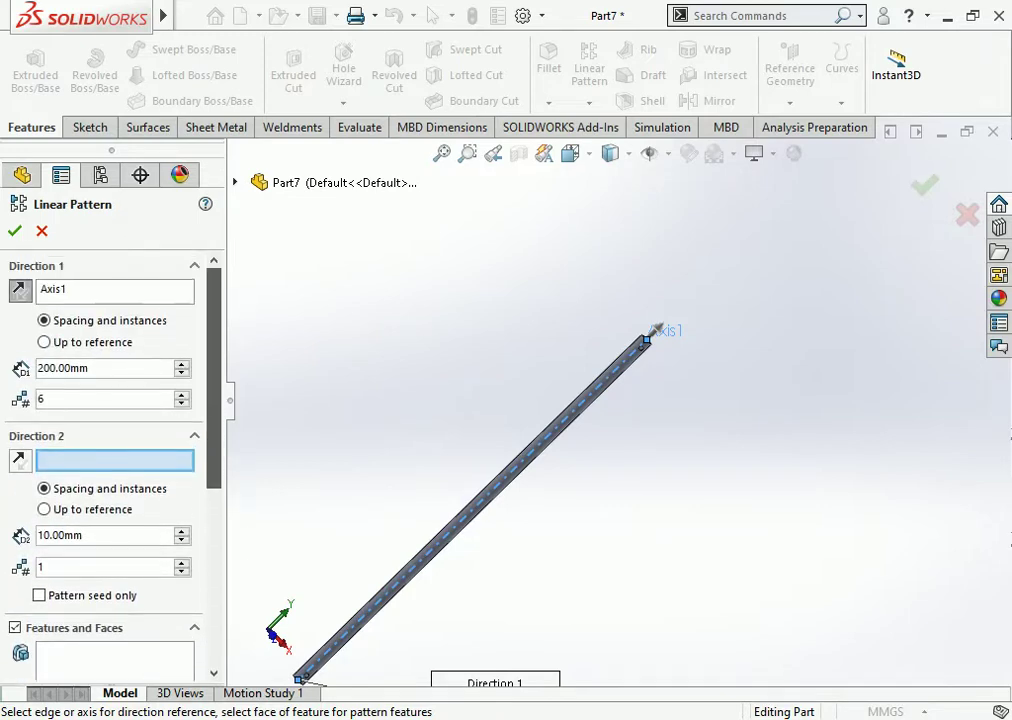
scroll(105, 450, down, 3)
scroll(105, 450, down, 2)
scroll(105, 450, down, 1)
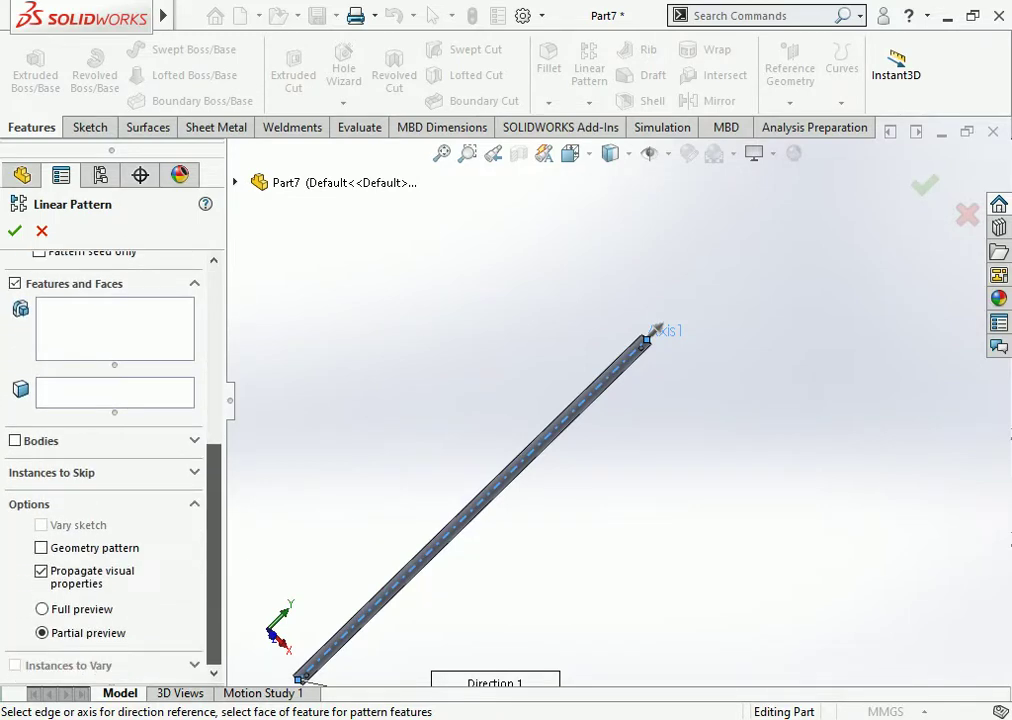
scroll(330, 640, down, 3)
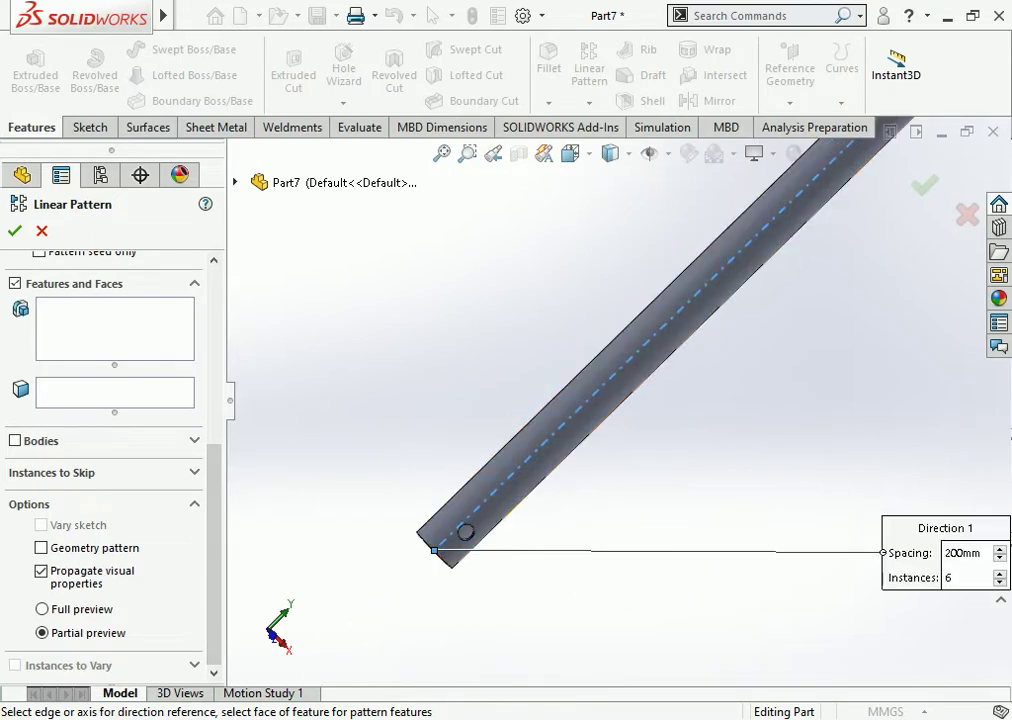
scroll(330, 640, down, 3)
scroll(570, 410, down, 3)
scroll(570, 410, up, 1)
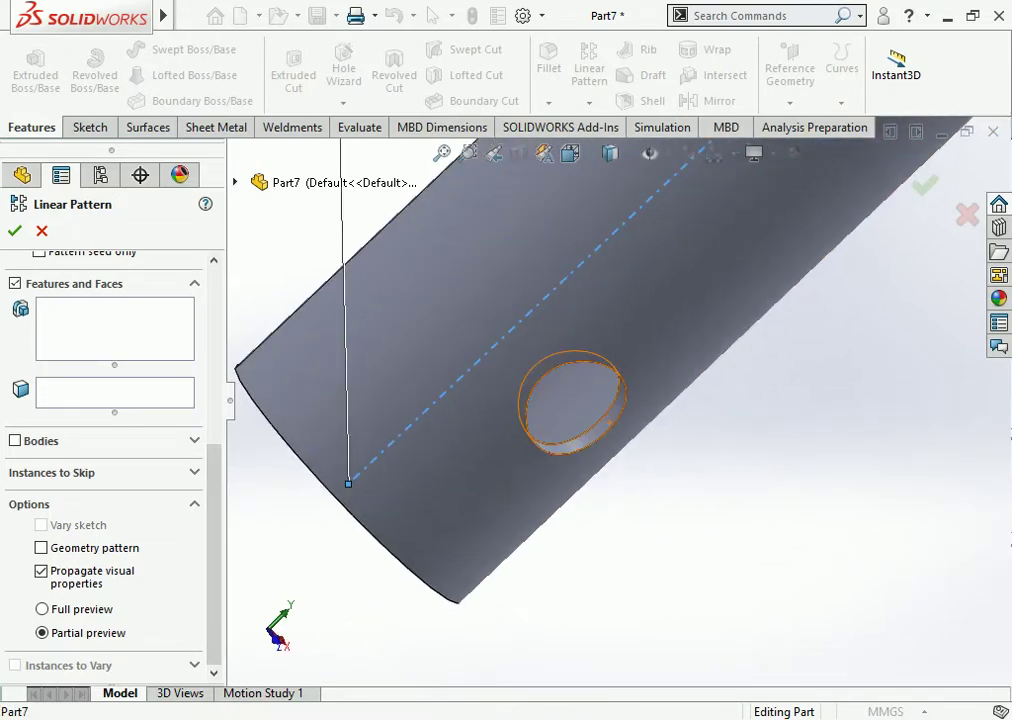
click(576, 402)
scroll(598, 428, up, 3)
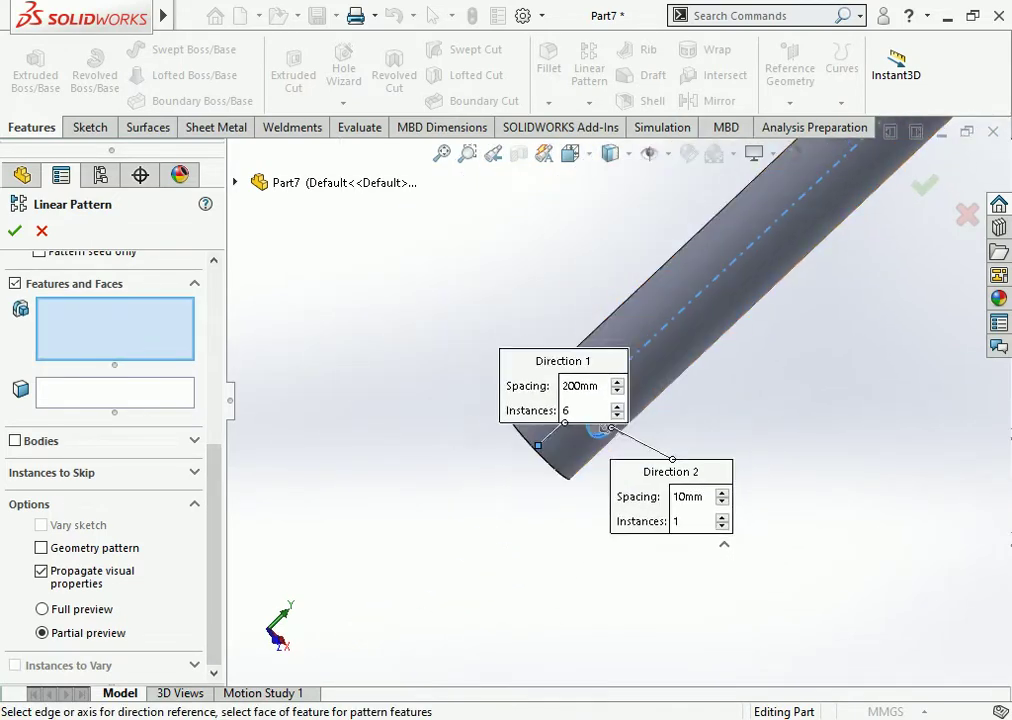
scroll(110, 450, up, 3)
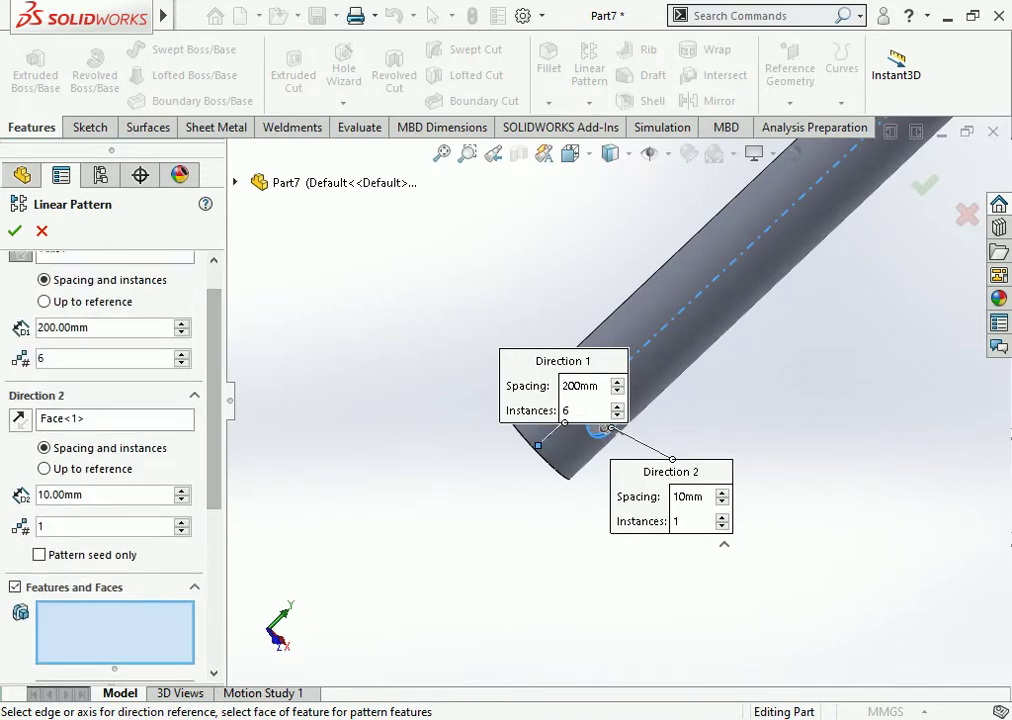
right_click(95, 418)
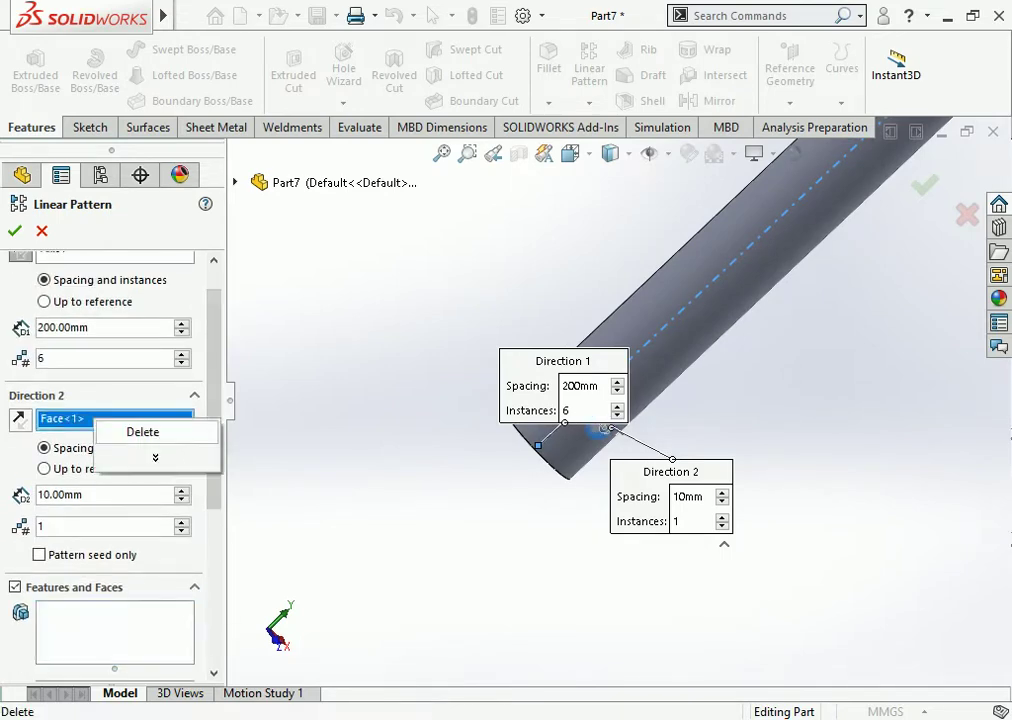
click(140, 431)
scroll(620, 385, up, 2)
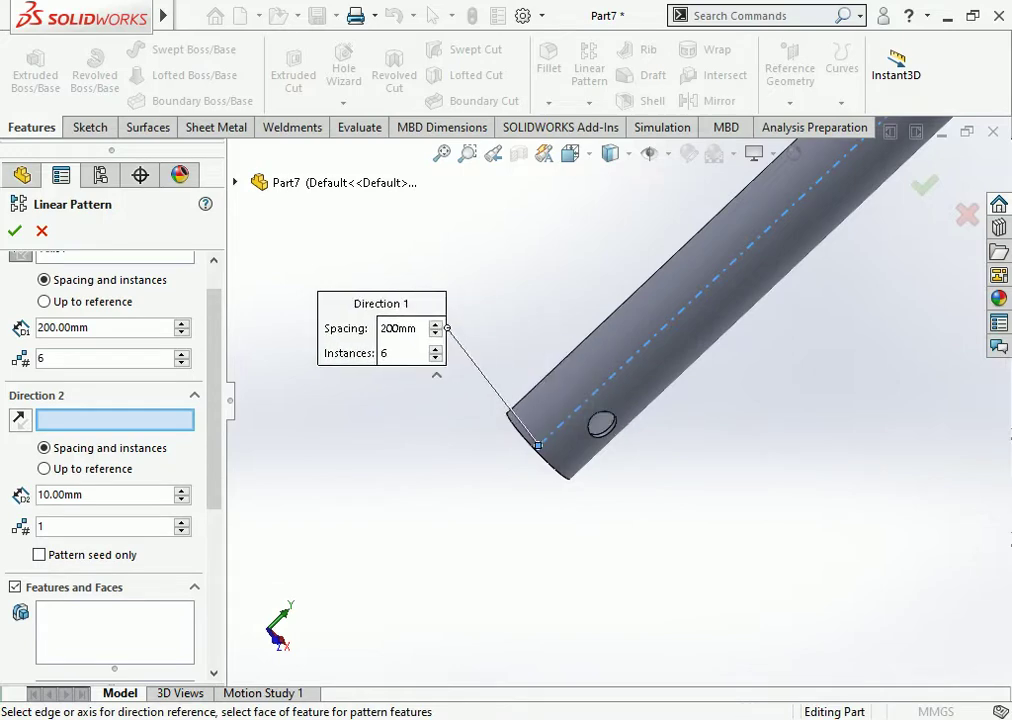
scroll(620, 385, up, 2)
scroll(620, 385, up, 2)
scroll(620, 385, up, 2)
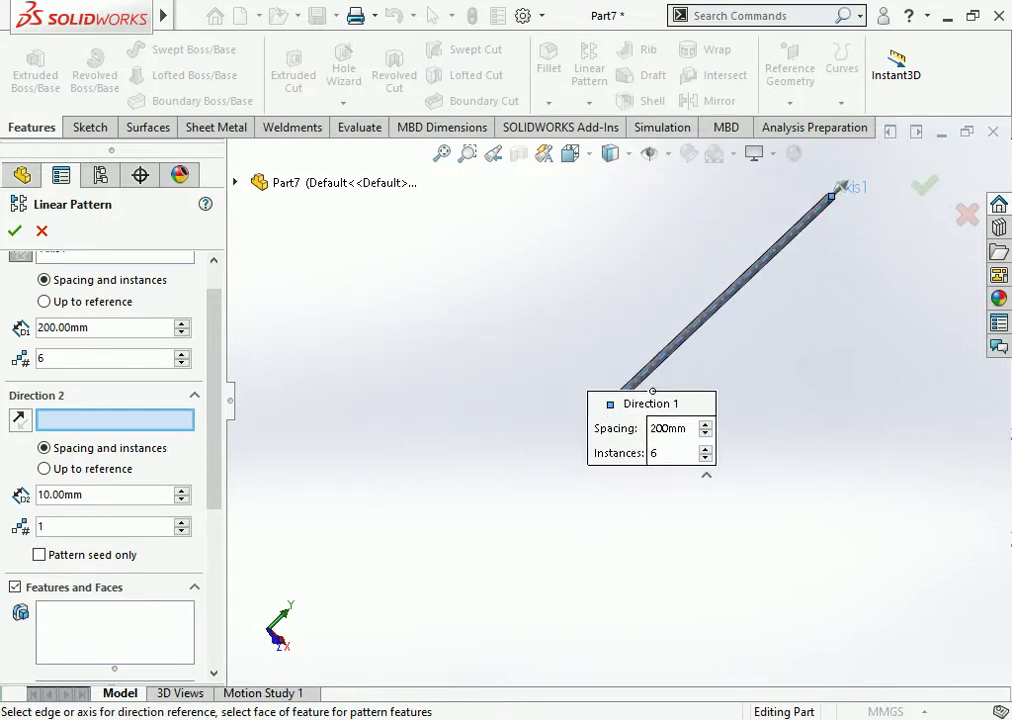
scroll(645, 372, down, 2)
scroll(645, 372, down, 2)
scroll(645, 372, down, 2)
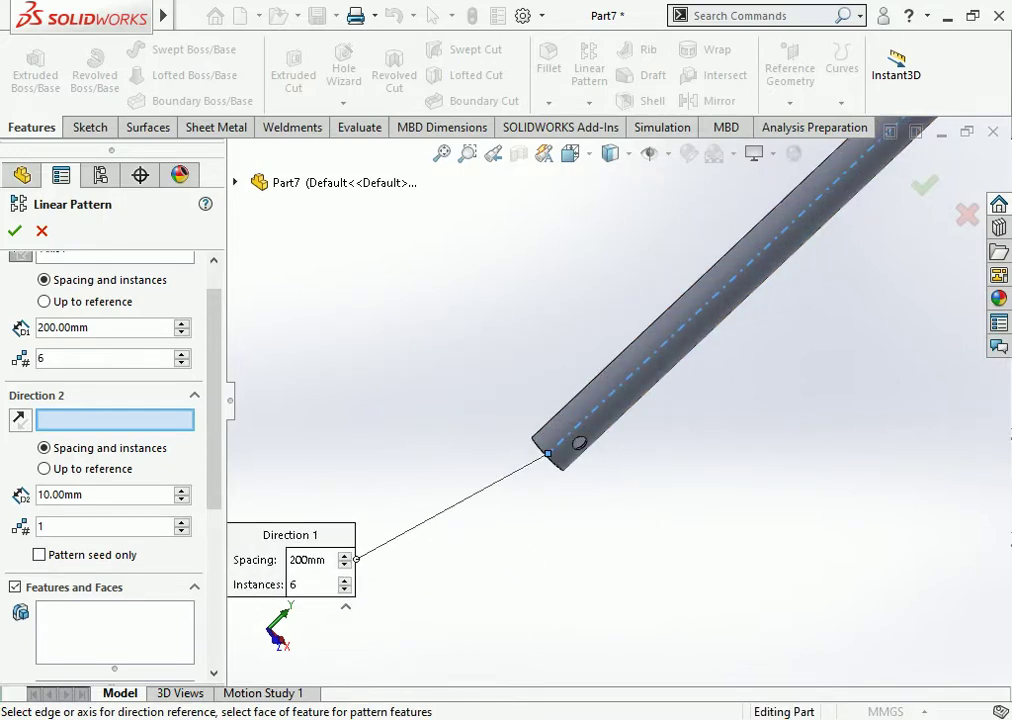
scroll(100, 450, down, 5)
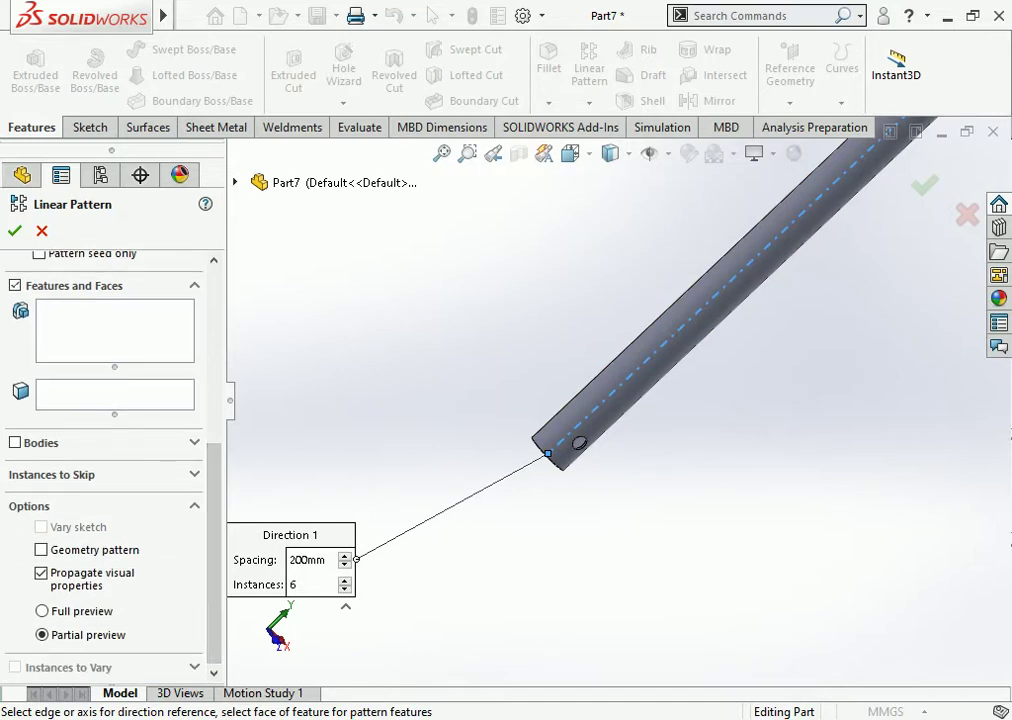
- Choose Cut-Extrude1 as the feature to pattern and accept the 7-instance pattern
click(114, 330)
scroll(471, 522, down, 2)
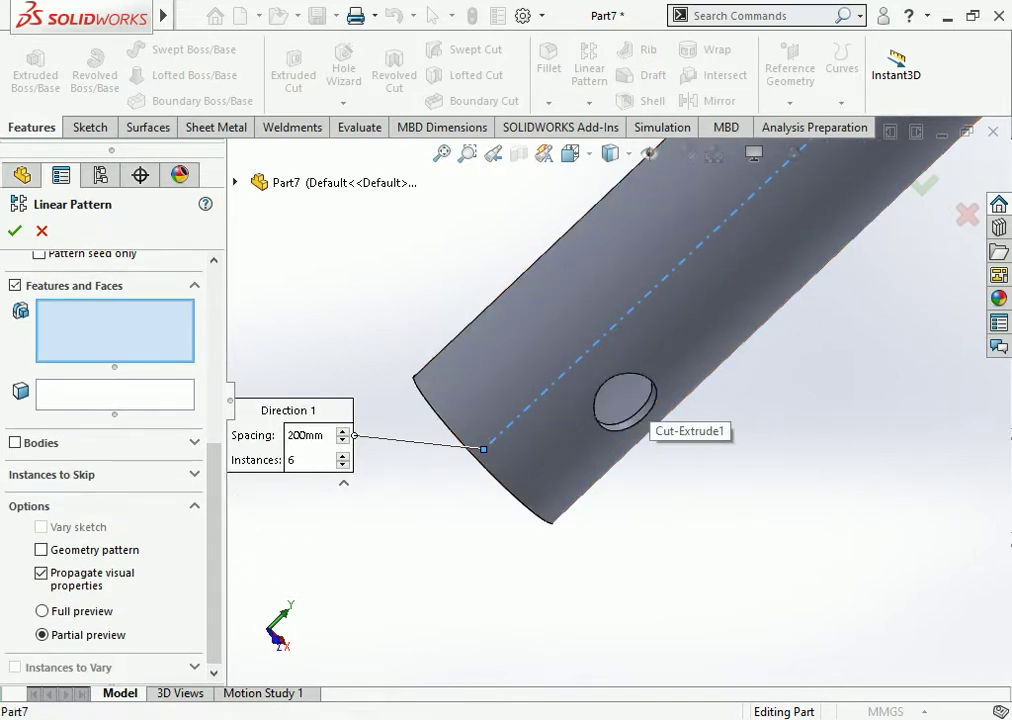
click(622, 399)
scroll(620, 397, up, 5)
scroll(622, 396, up, 2)
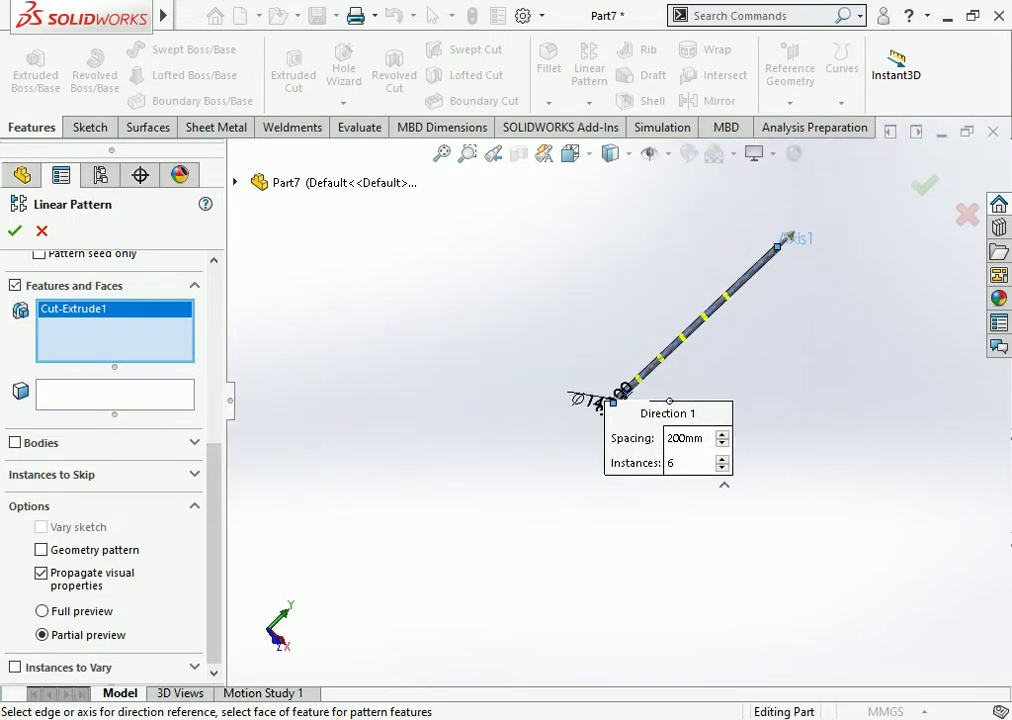
scroll(688, 229, down, 2)
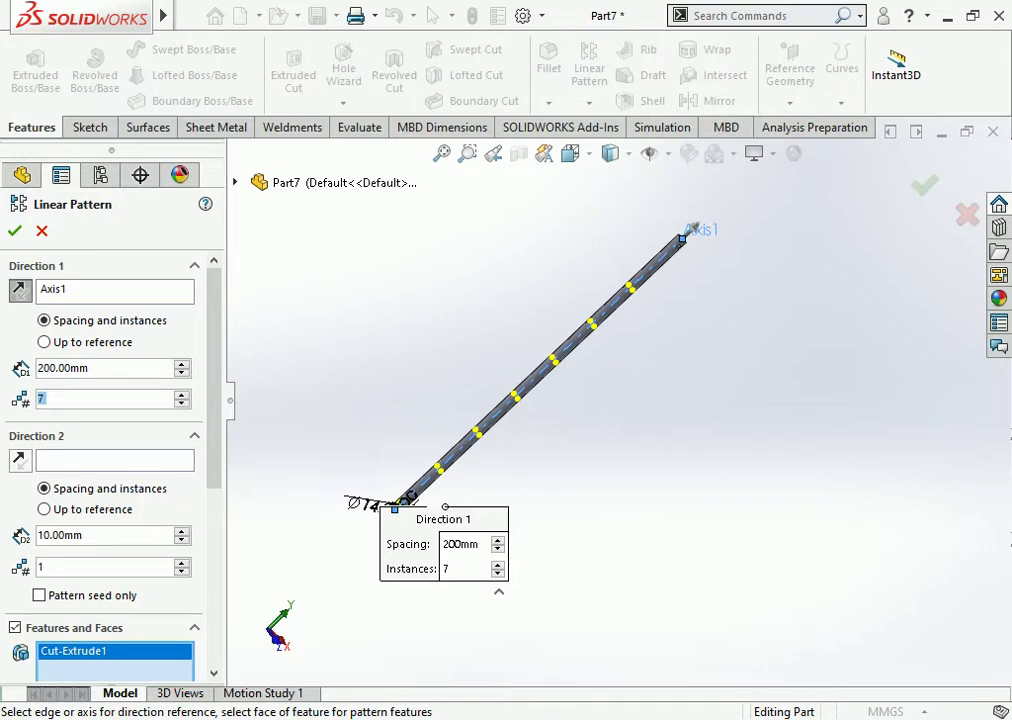
scroll(456, 491, down, 3)
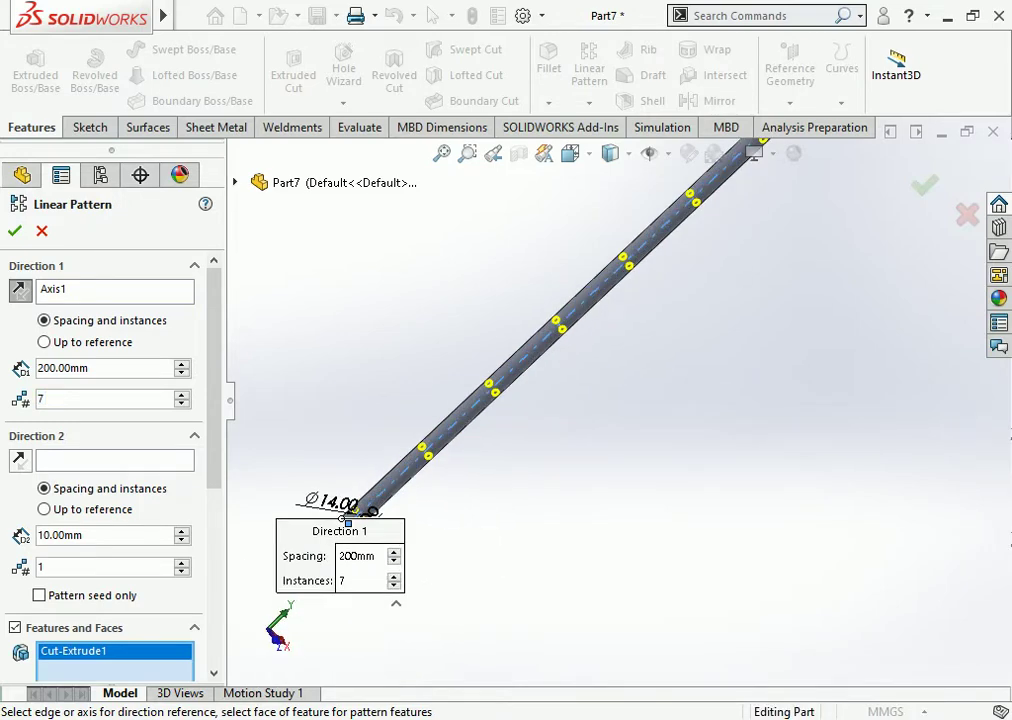
key(Return)
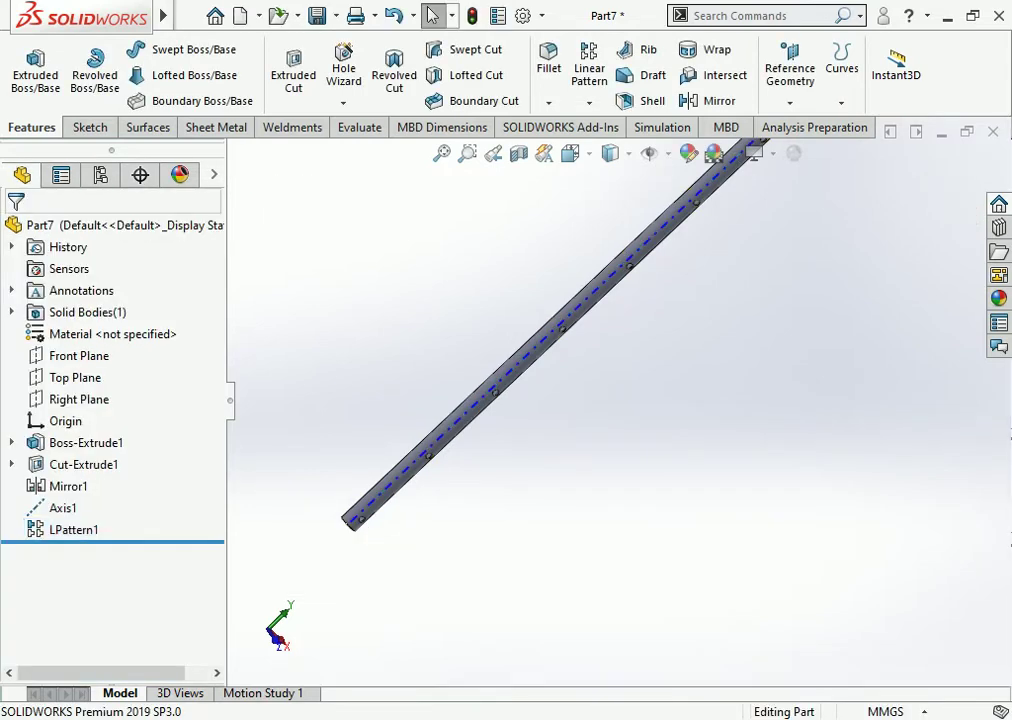
- Create a new blank part and start a sketch on the Top Plane
click(240, 15)
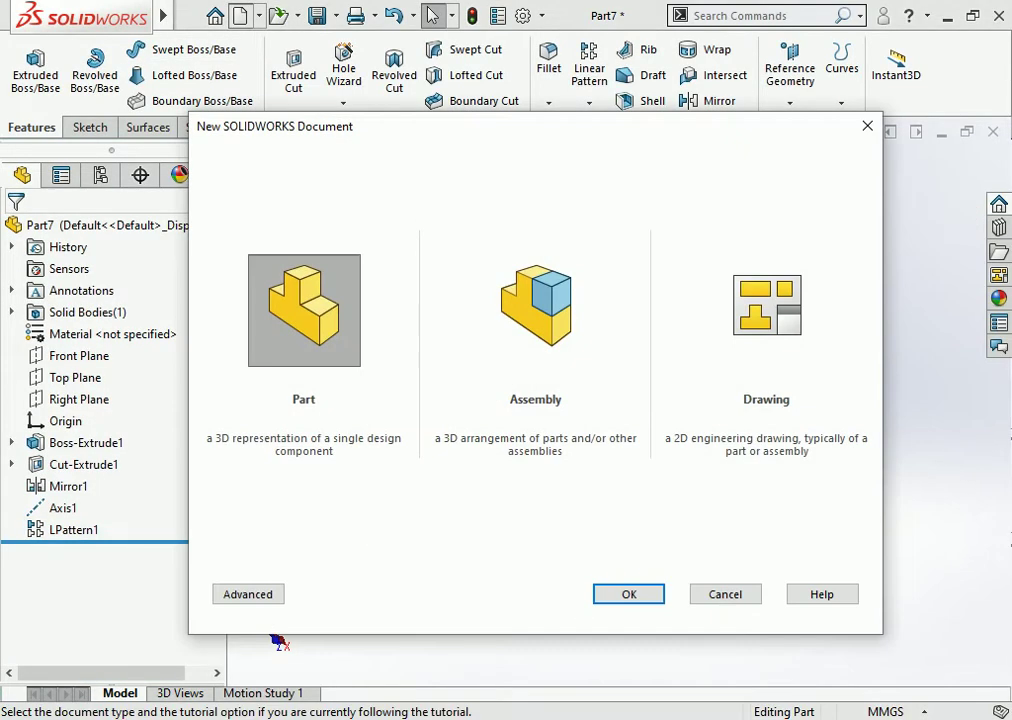
key(Return)
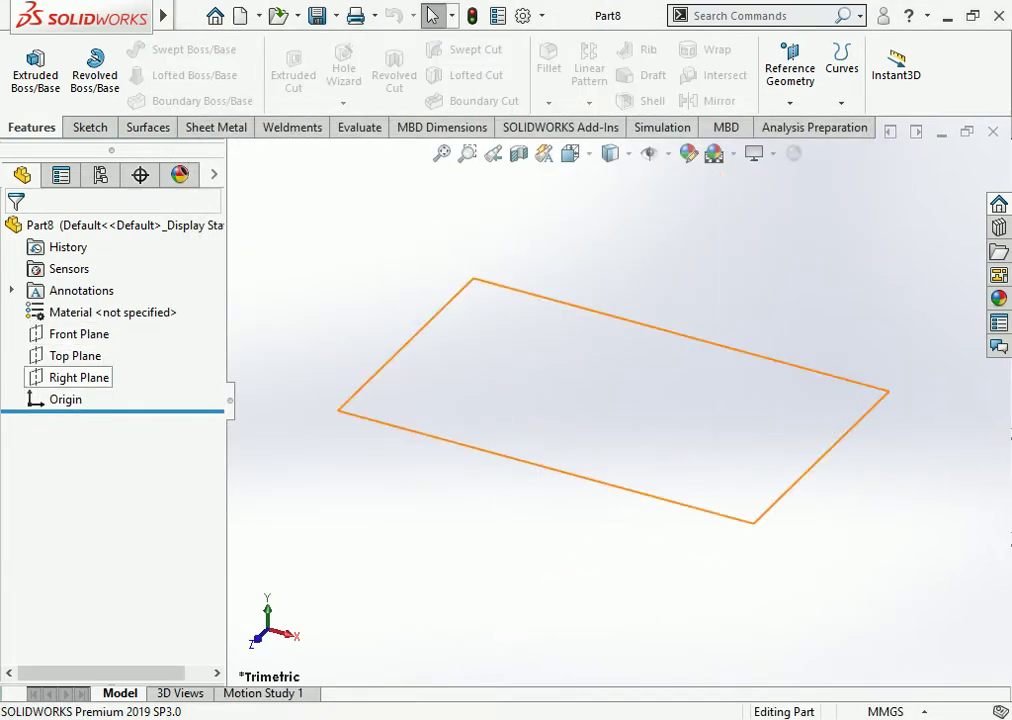
click(76, 356)
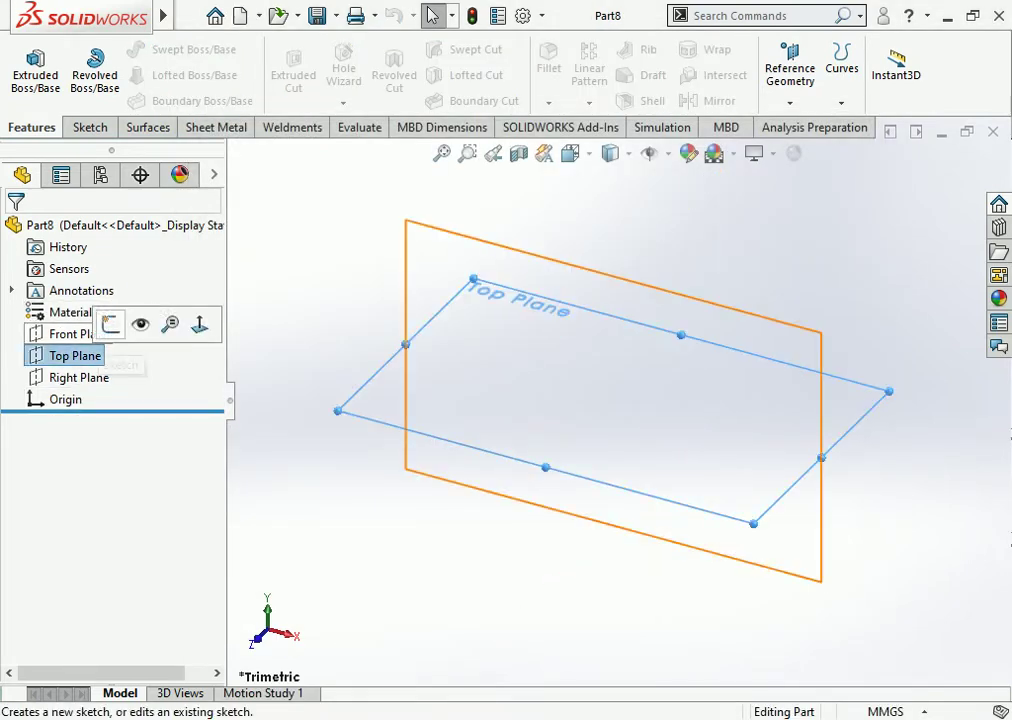
click(108, 323)
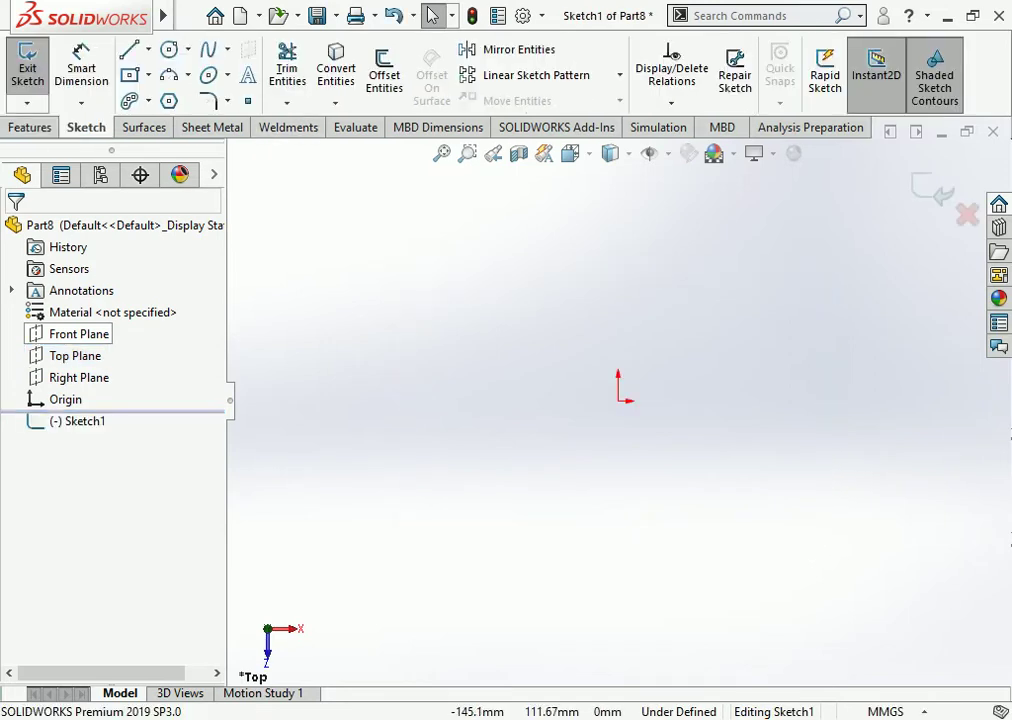
- Draw a midpoint vertical line through the origin with horizontal lines right from both ends
click(148, 49)
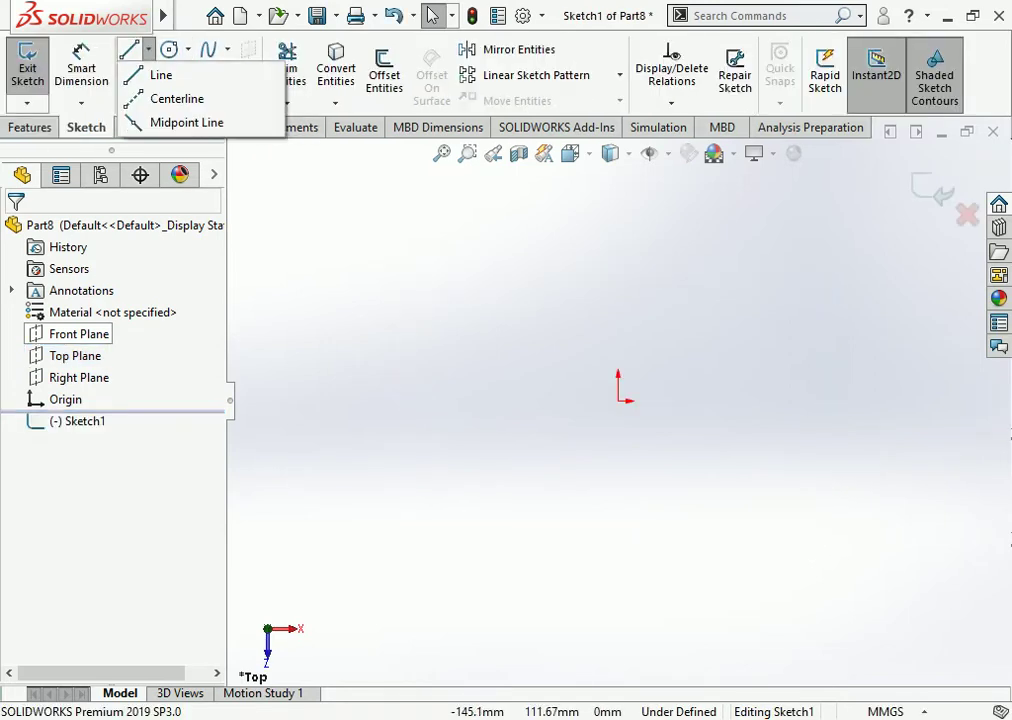
click(175, 122)
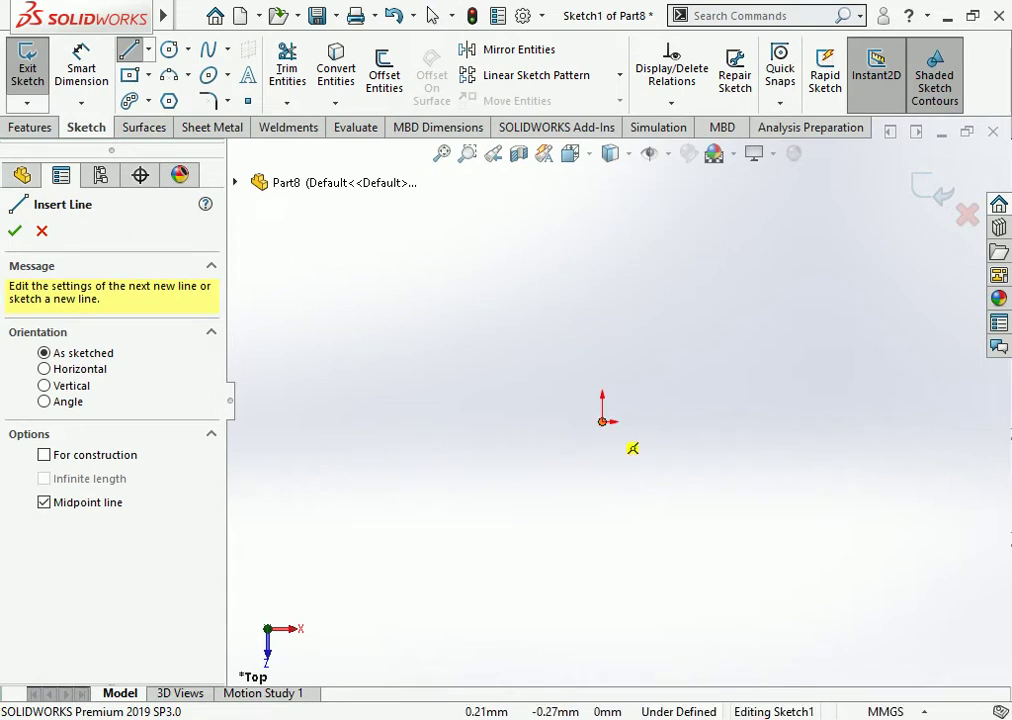
click(632, 448)
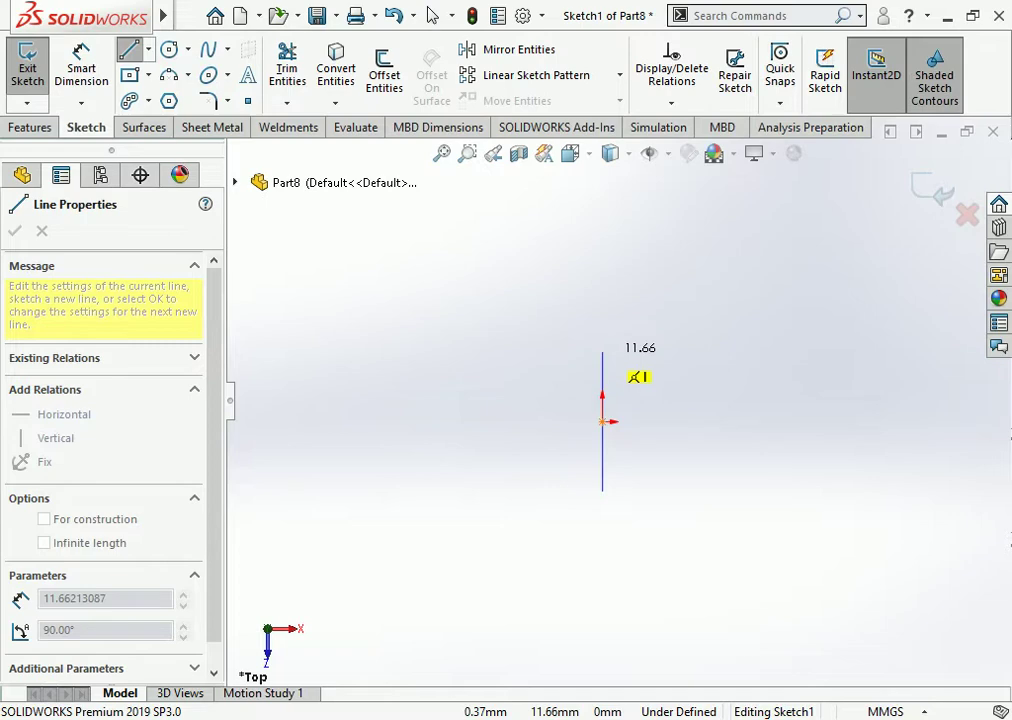
click(676, 378)
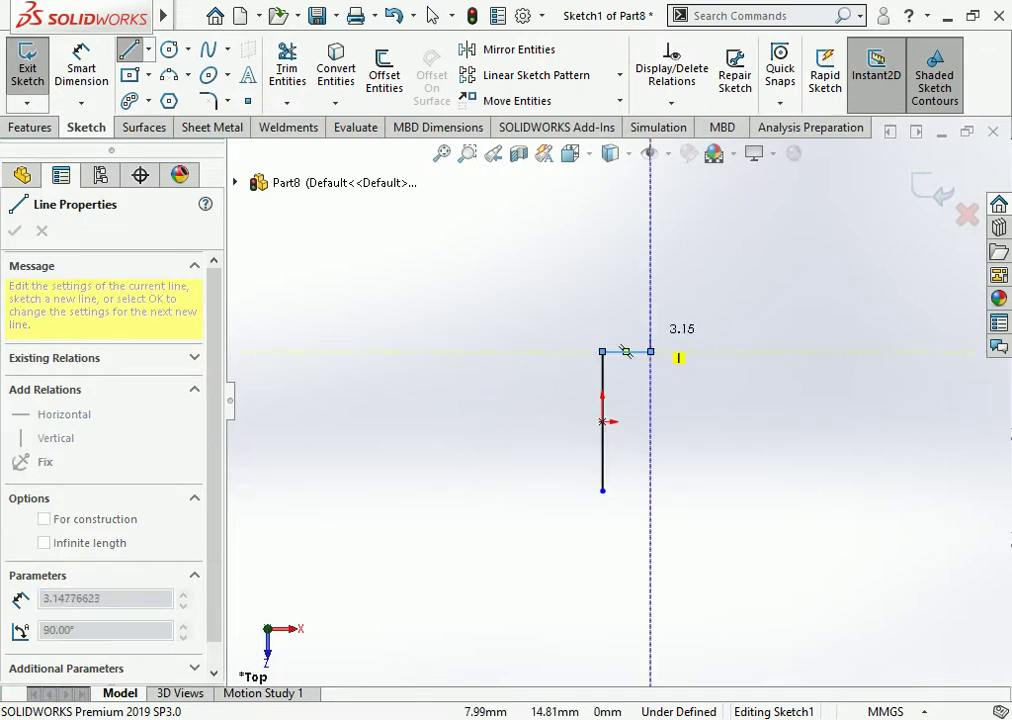
click(650, 352)
key(Escape)
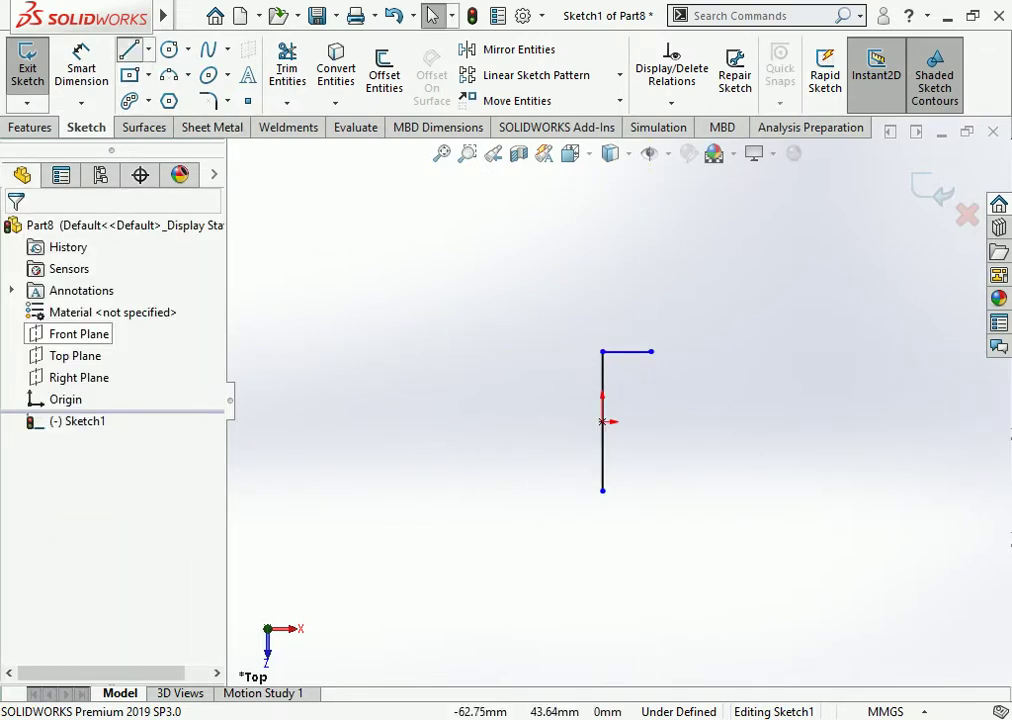
key(l)
click(602, 490)
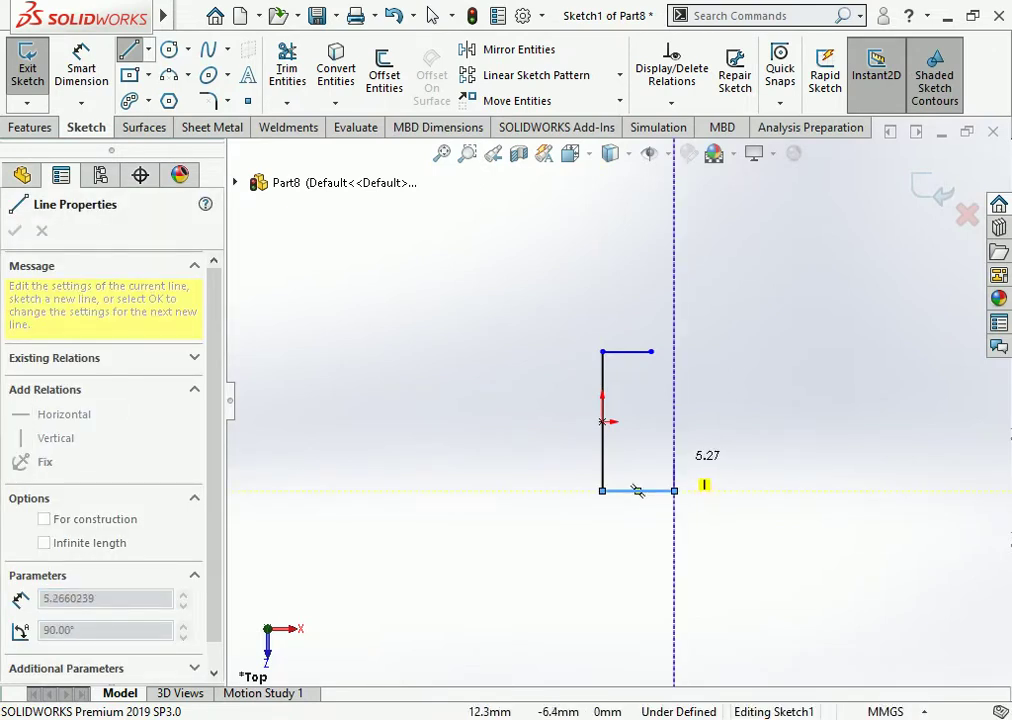
double_click(674, 490)
key(Escape)
- Dimension the vertical line 50 mm, the bottom line 35 mm and the top line 25 mm
key(d)
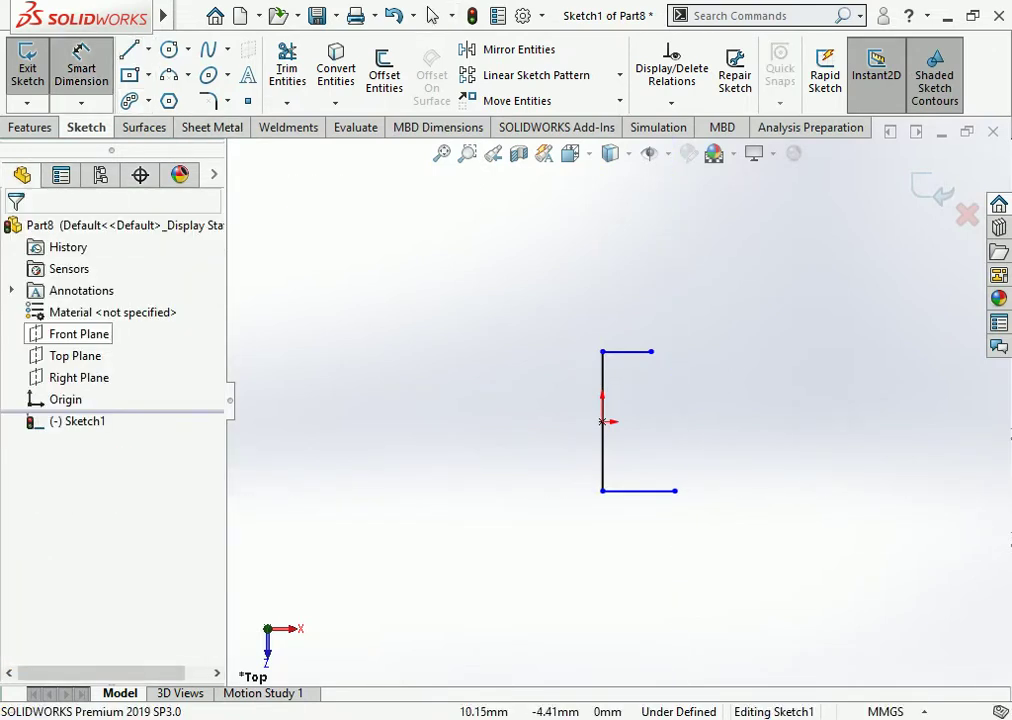
click(602, 421)
click(556, 400)
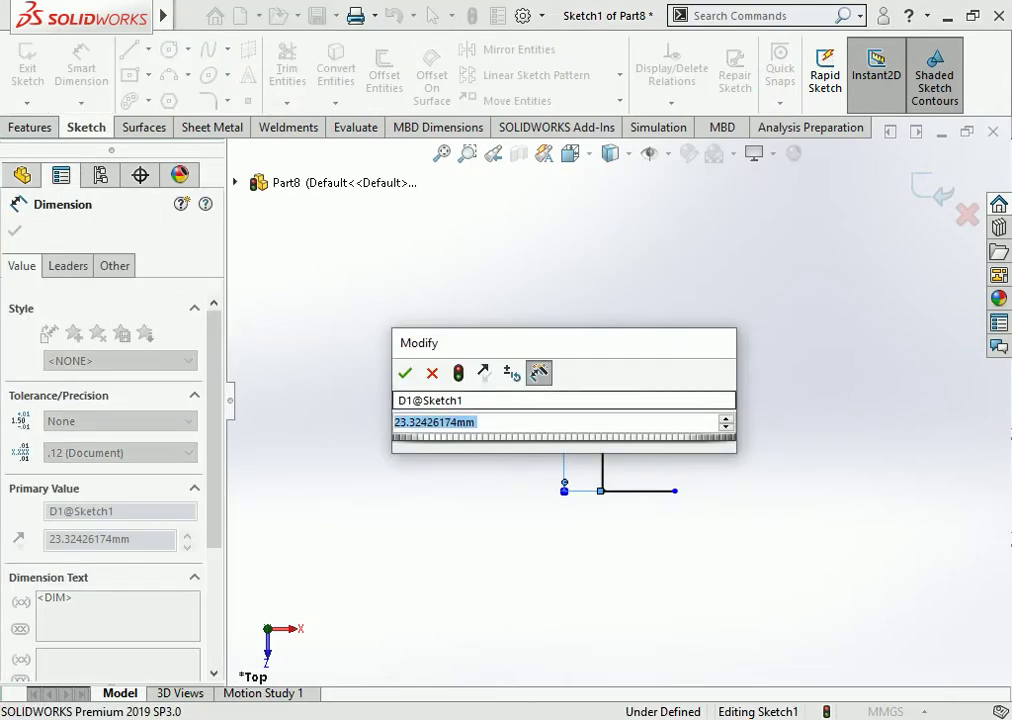
text(50)
key(Return)
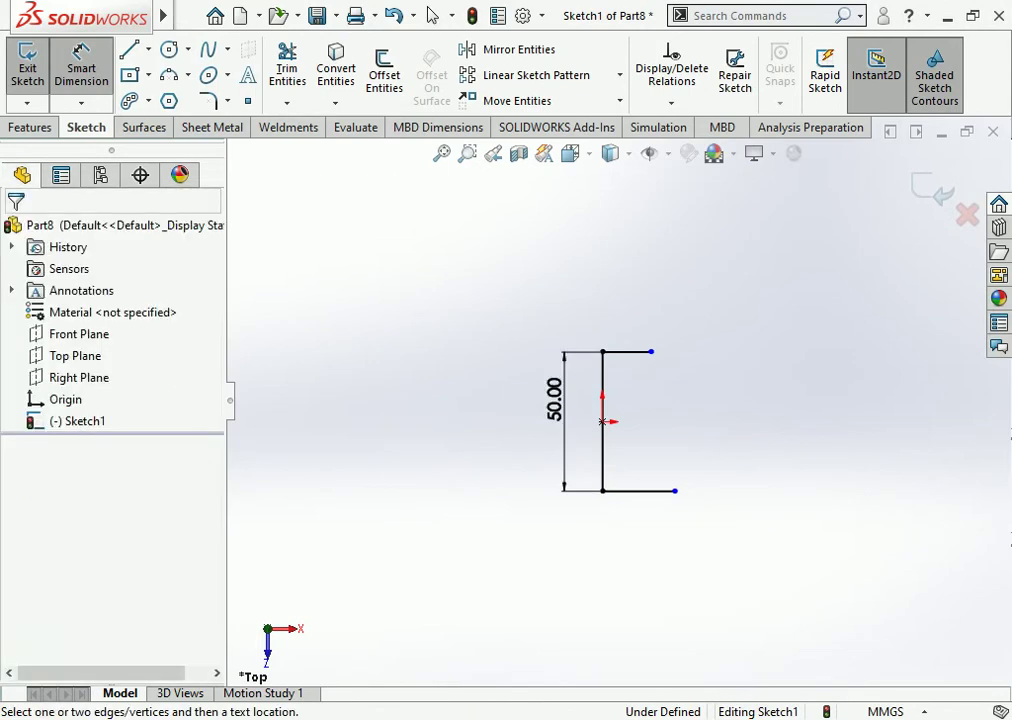
click(645, 490)
click(635, 515)
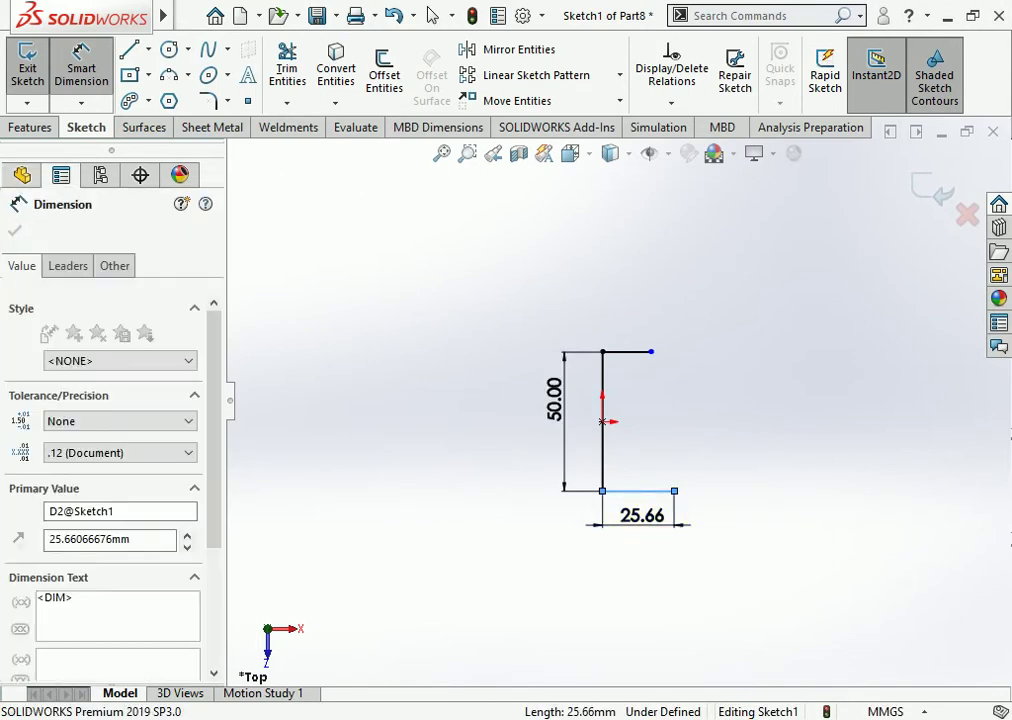
text(35)
key(Return)
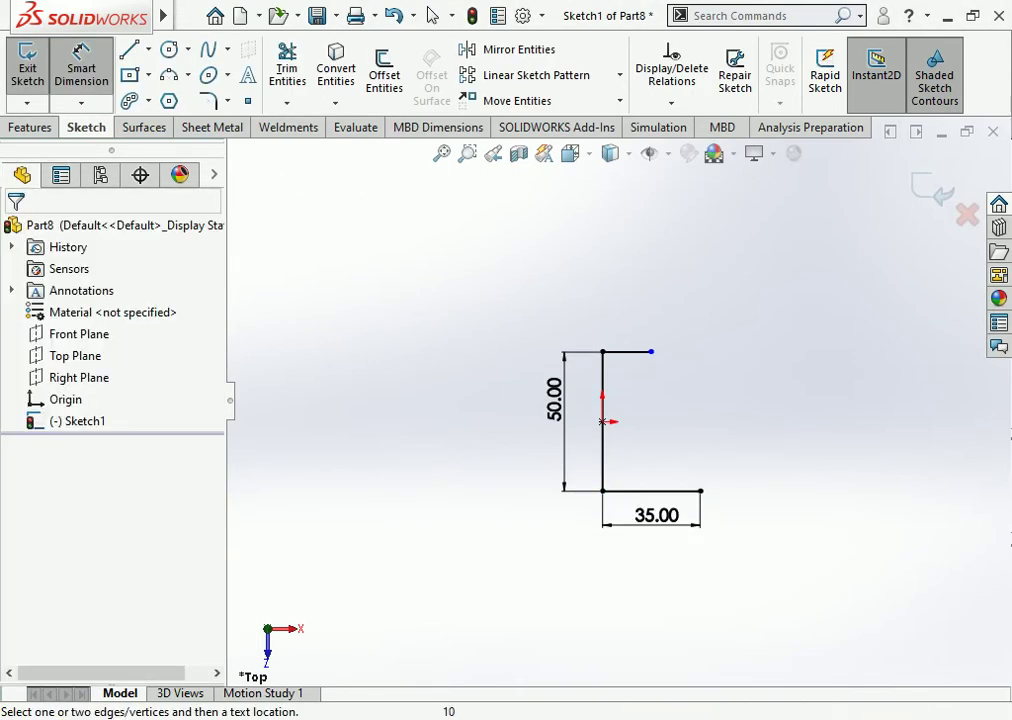
click(627, 351)
click(626, 296)
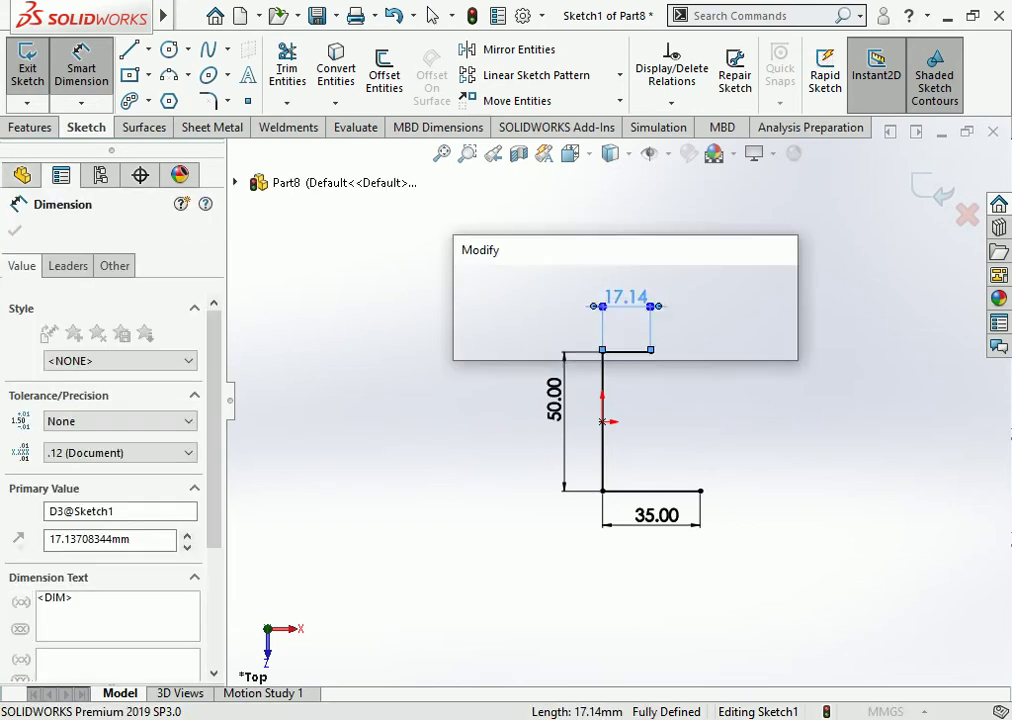
text(25)
key(Return)
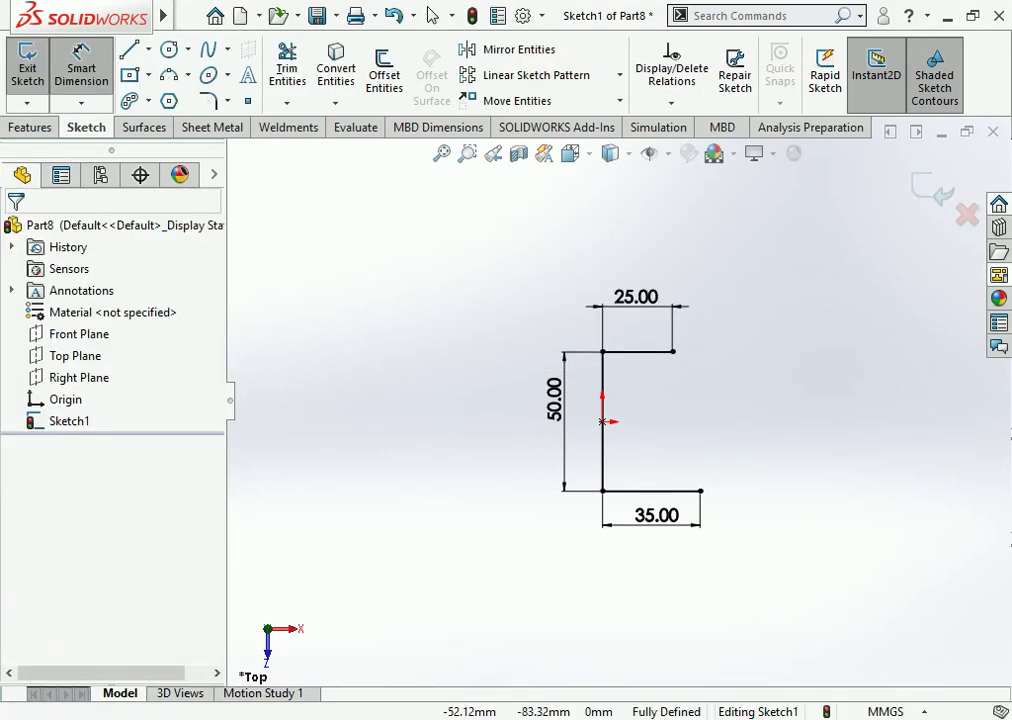
- Preview then cancel an Extruded Boss/Base of the sketch, and close Part8 without saving
click(30, 127)
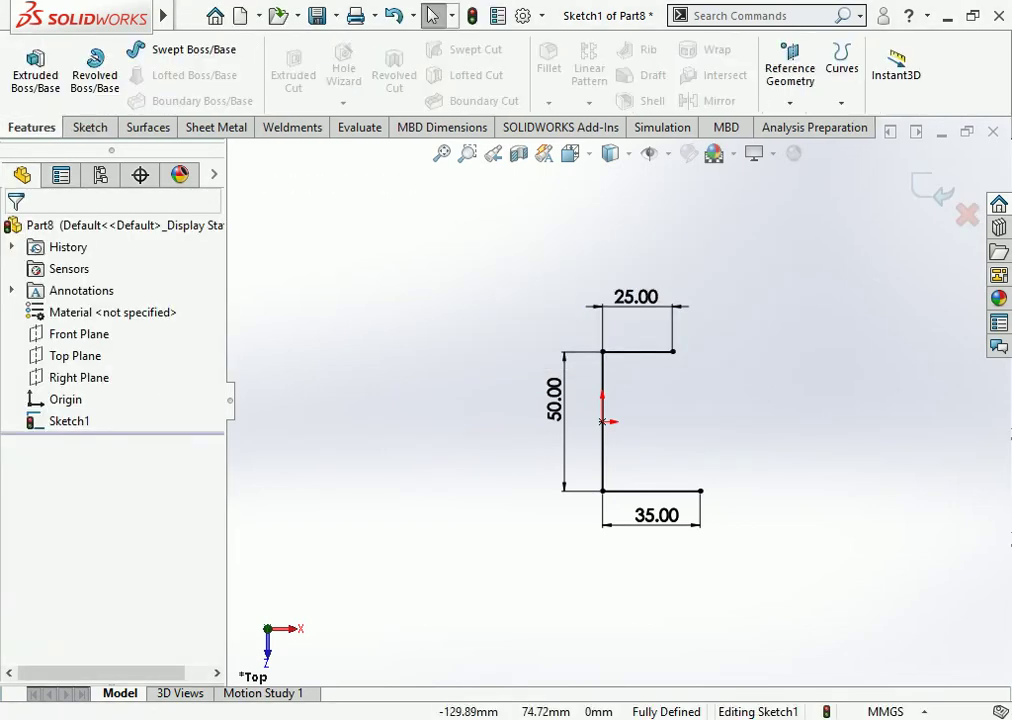
click(35, 62)
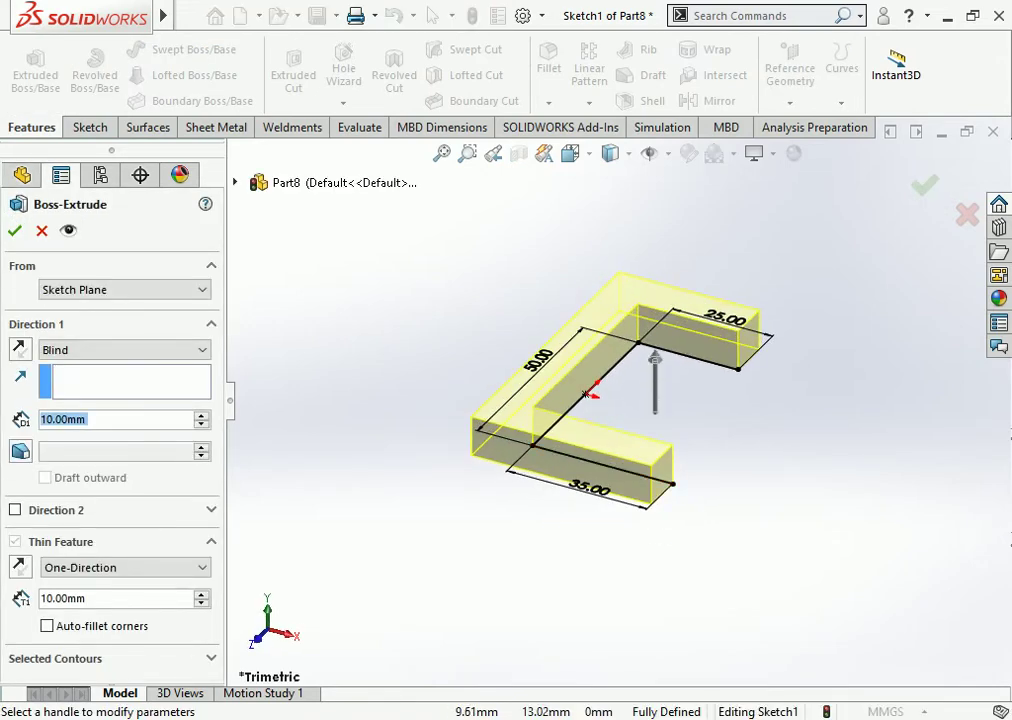
middle_drag(620, 420, 560, 420)
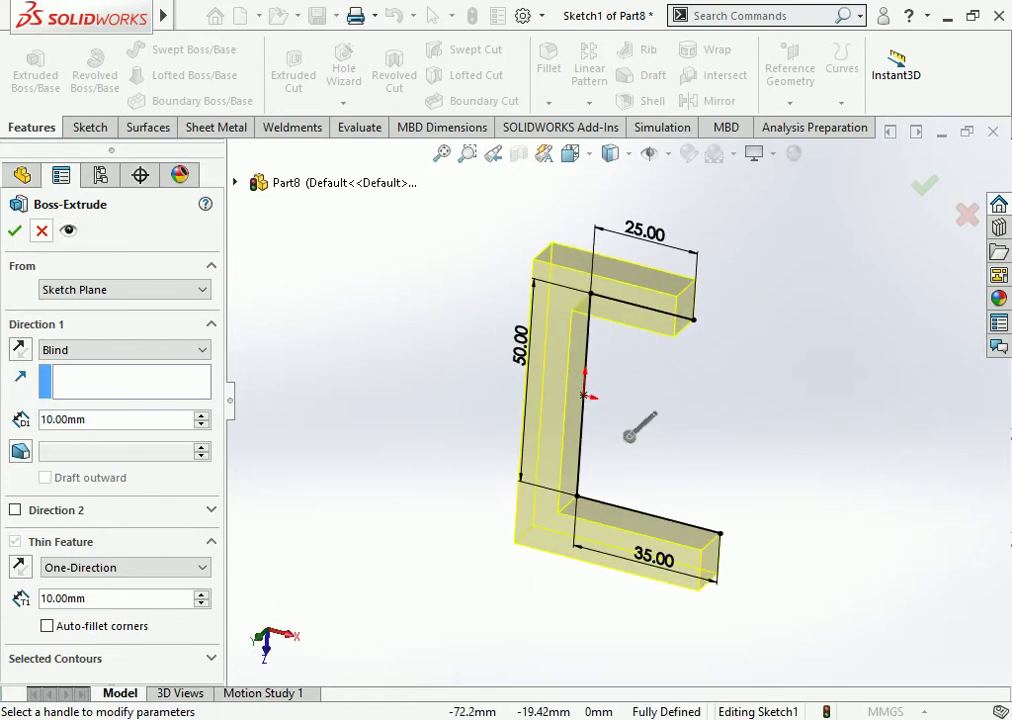
key(Escape)
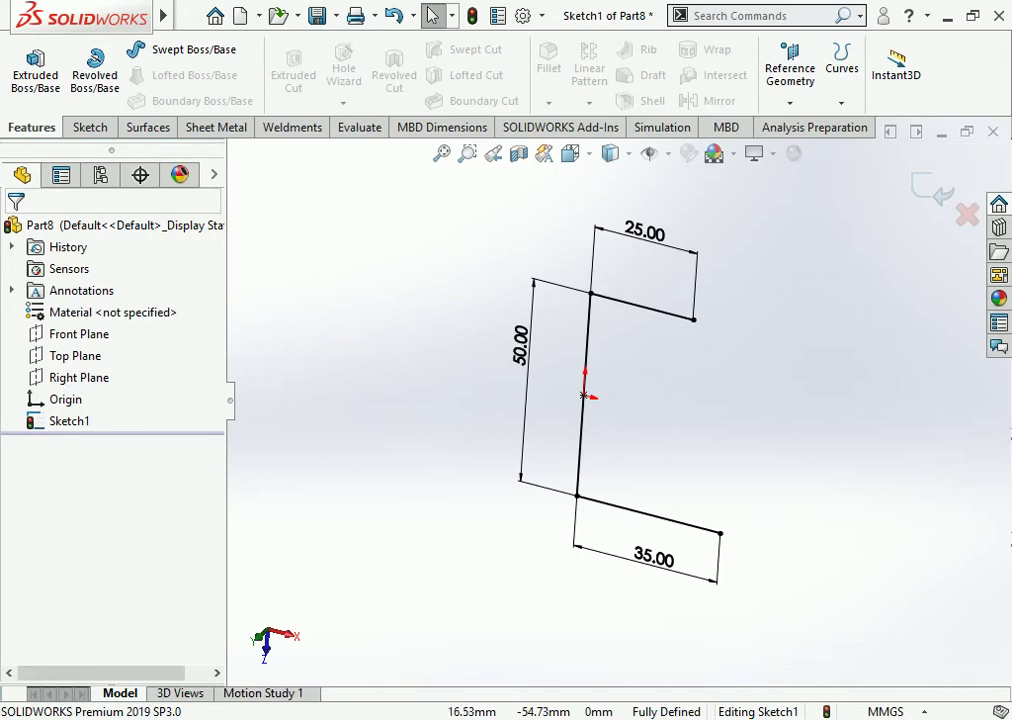
key(ctrl+w)
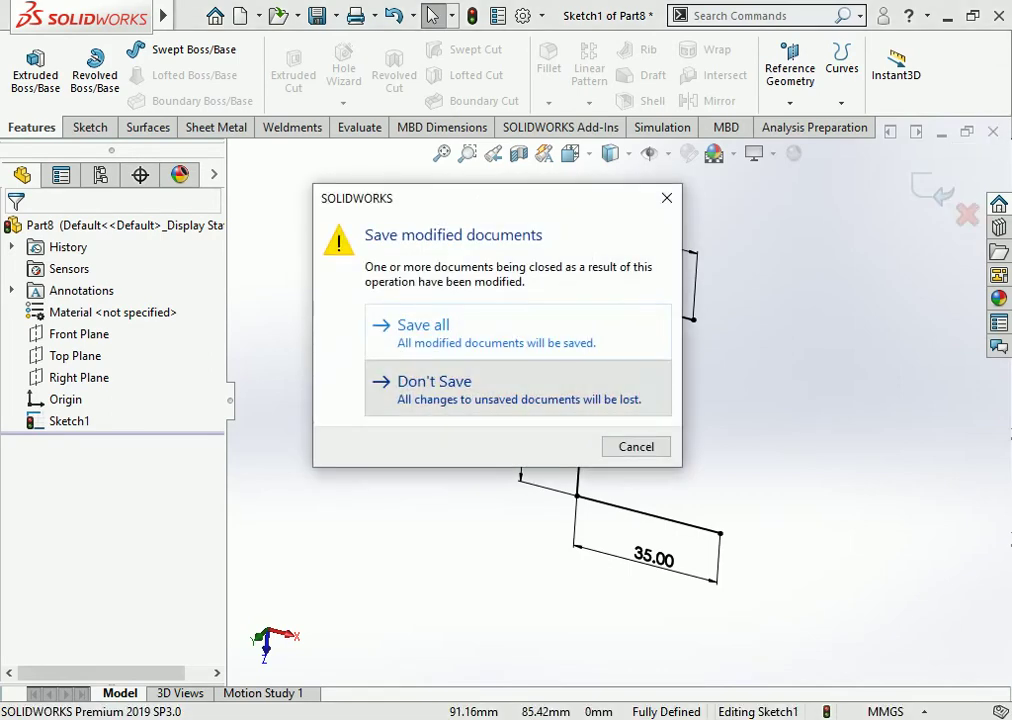
click(434, 385)
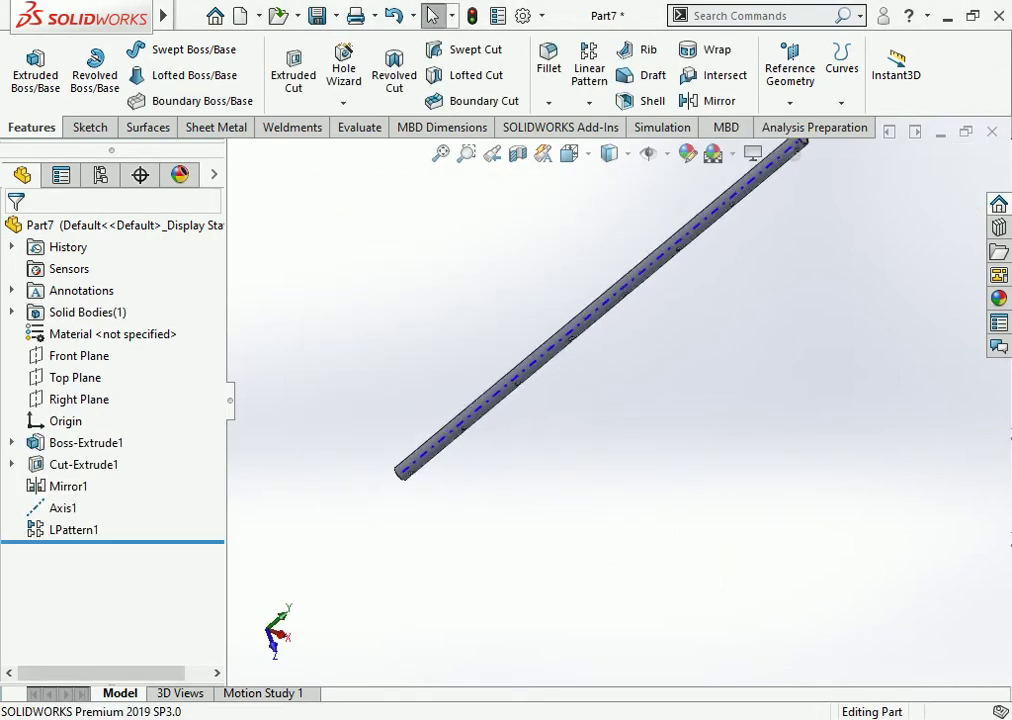
- Hide Axis1 and fit the whole tube in the view
click(678, 246)
click(669, 235)
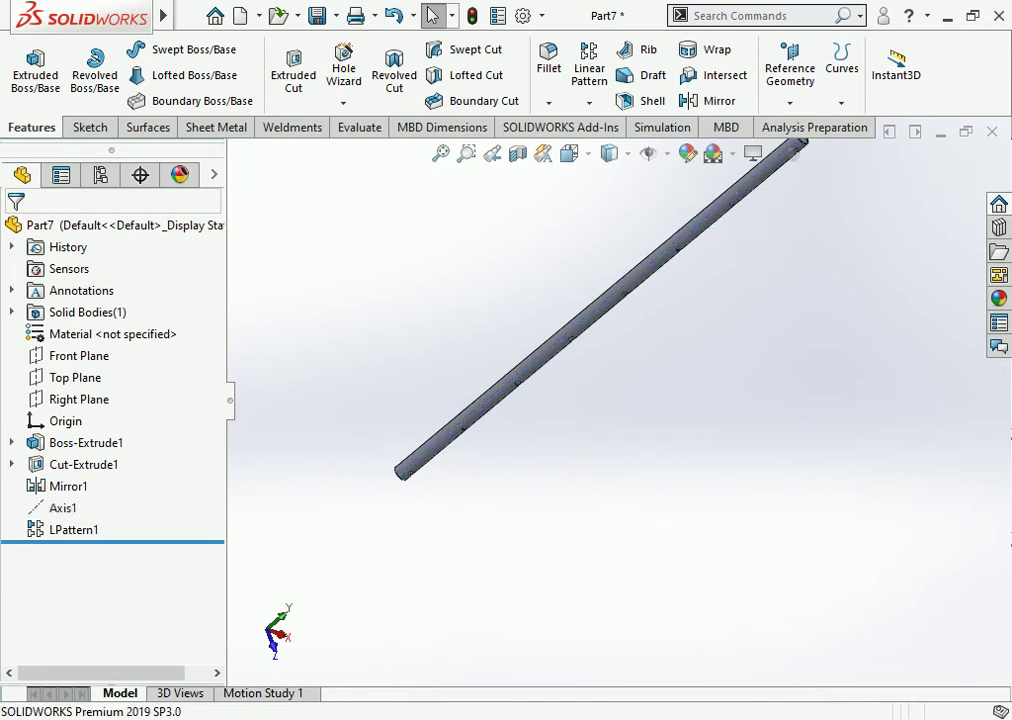
key(f)
- Apply an olive green appearance (RGB 211, 255, 87) to the whole tube
click(687, 153)
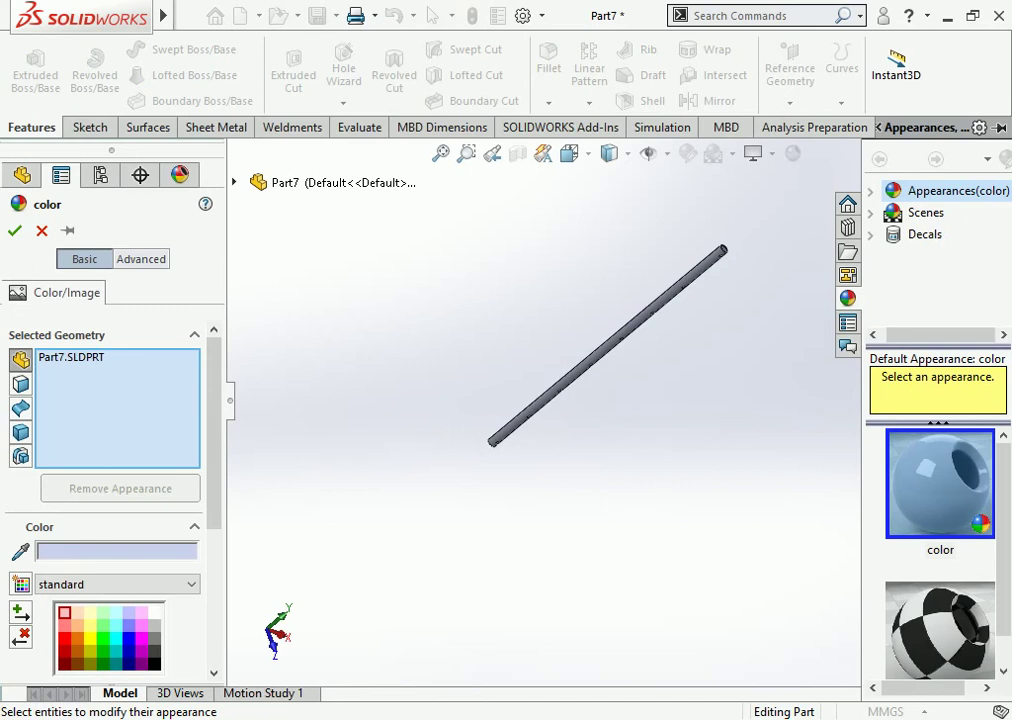
scroll(138, 450, down, 3)
click(71, 514)
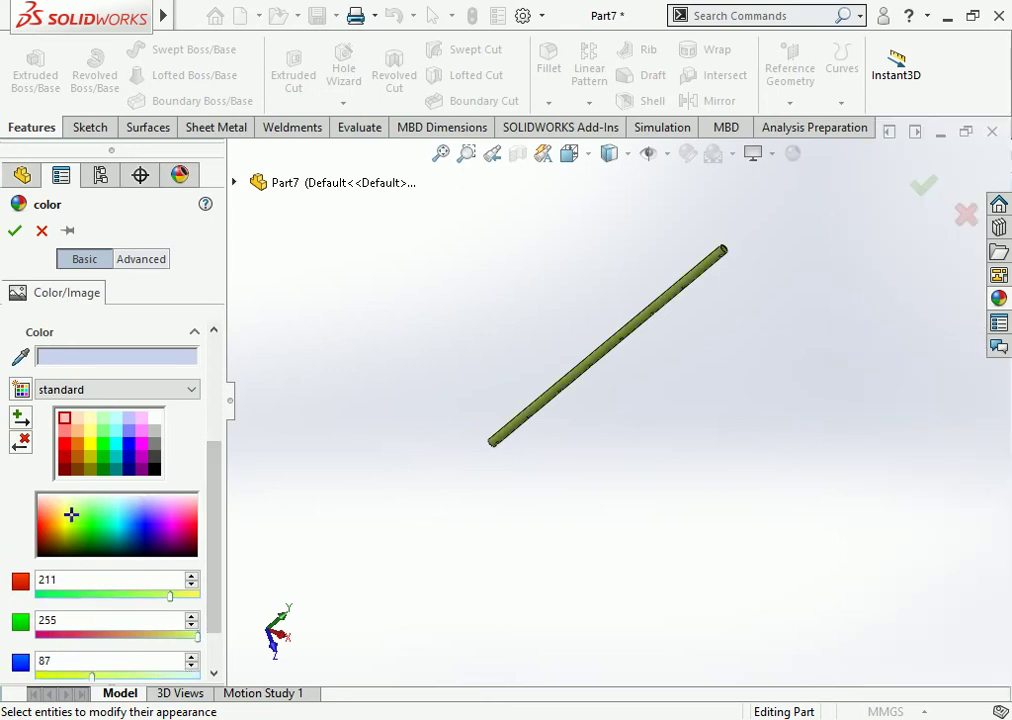
click(14, 230)
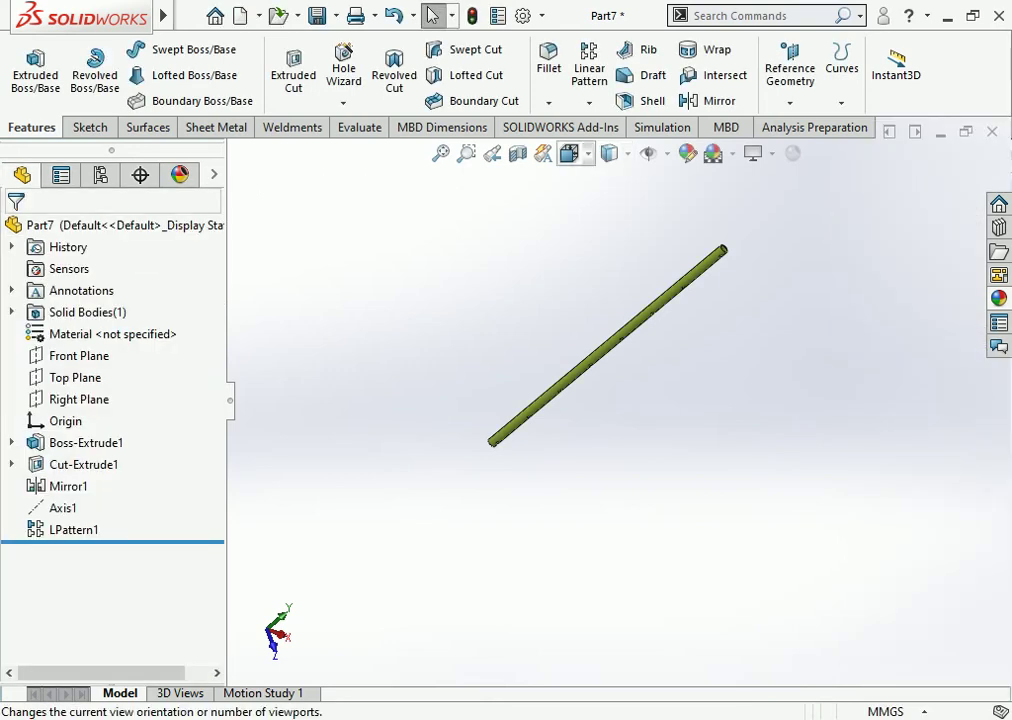
- Switch to Isometric view, then orbit and zoom in on the tube's cross holes
click(569, 153)
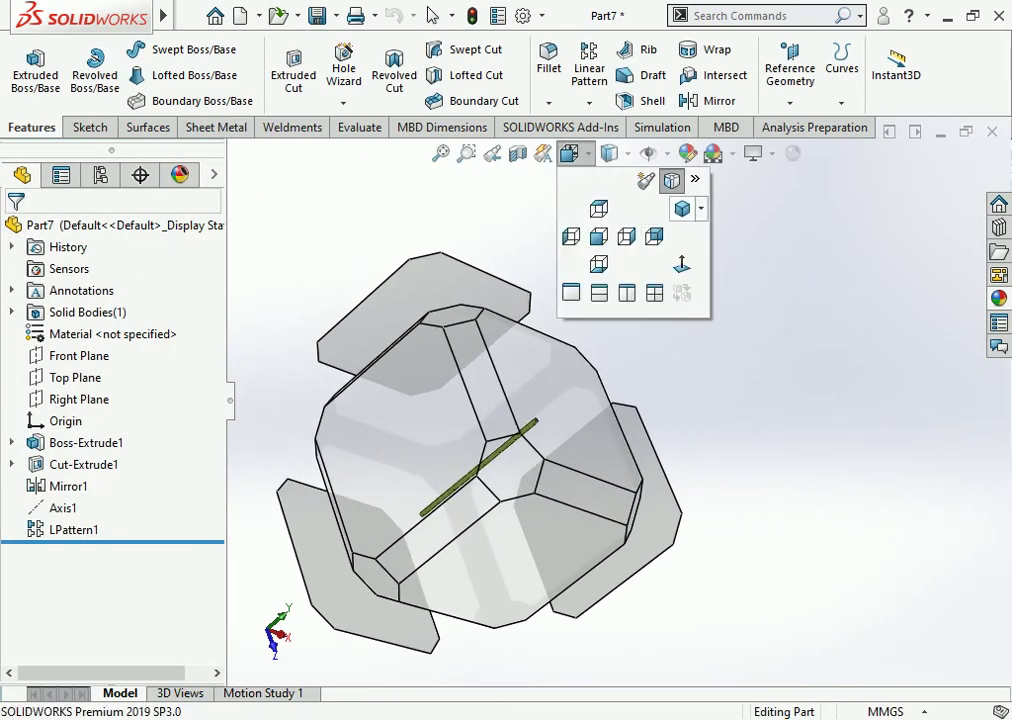
click(682, 208)
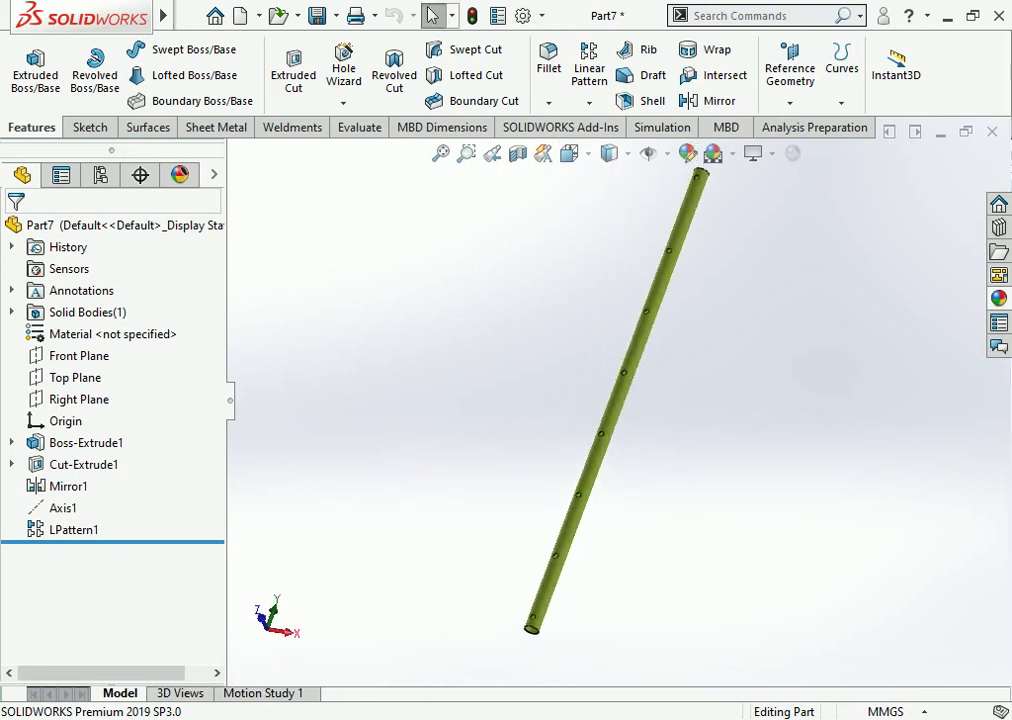
middle_drag(620, 400, 660, 380)
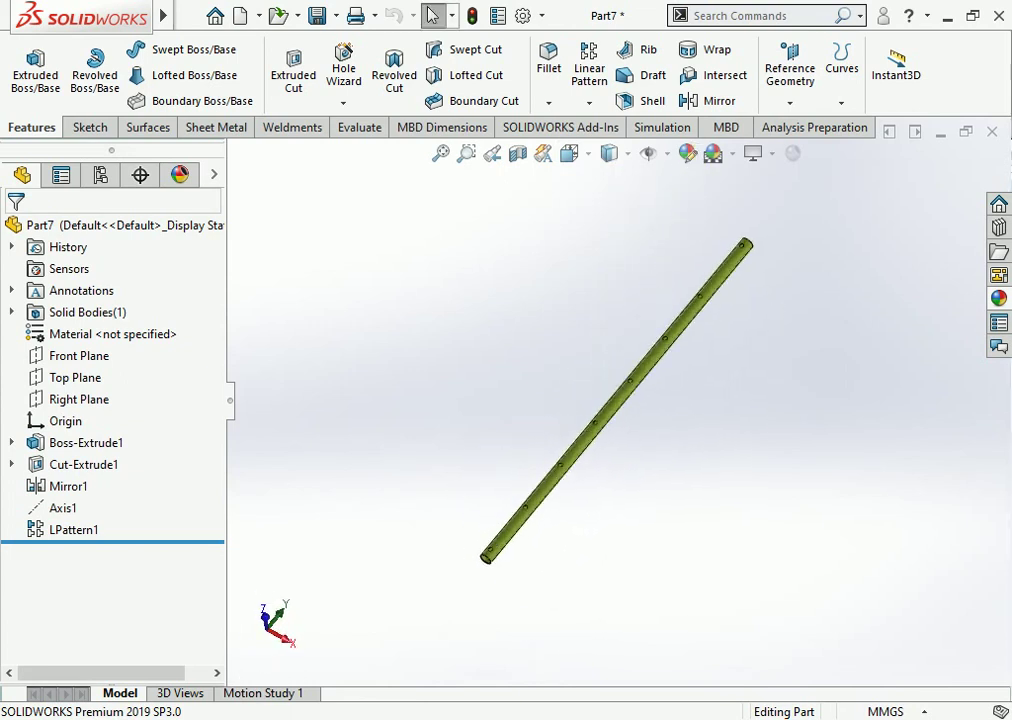
scroll(686, 452, down, 2)
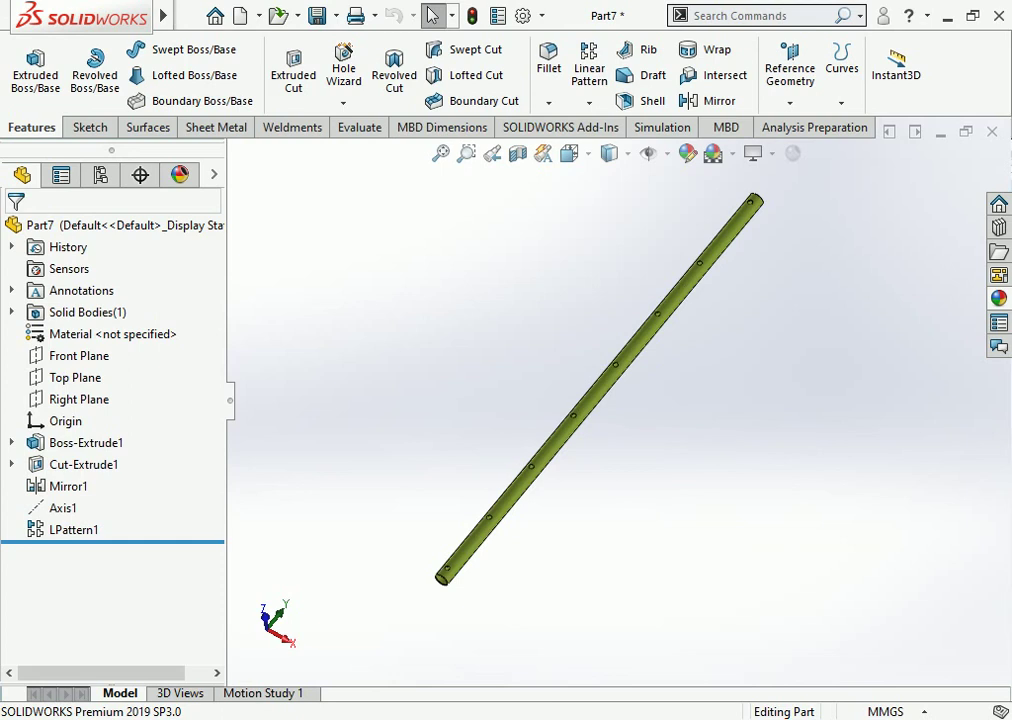